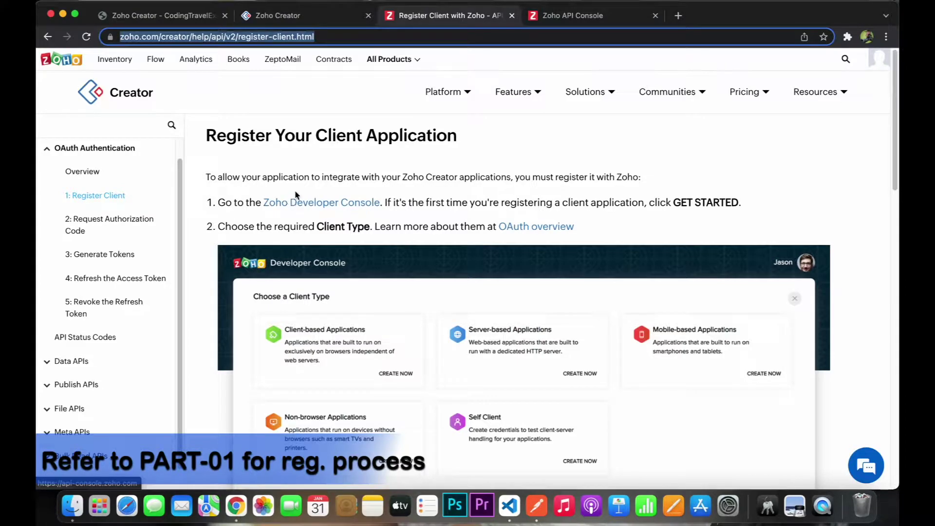
- Bring up the Zoho API Console's Self Client Generate Code form
left_click(561, 16)
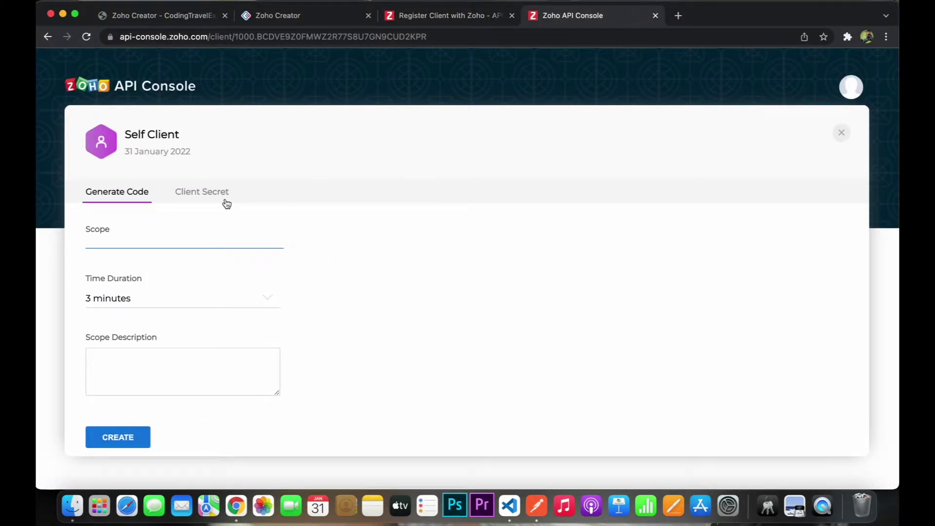
- Copy the ZohoCreator.form.CREATE scope from the Add Records API documentation
left_click(404, 15)
left_click(73, 359)
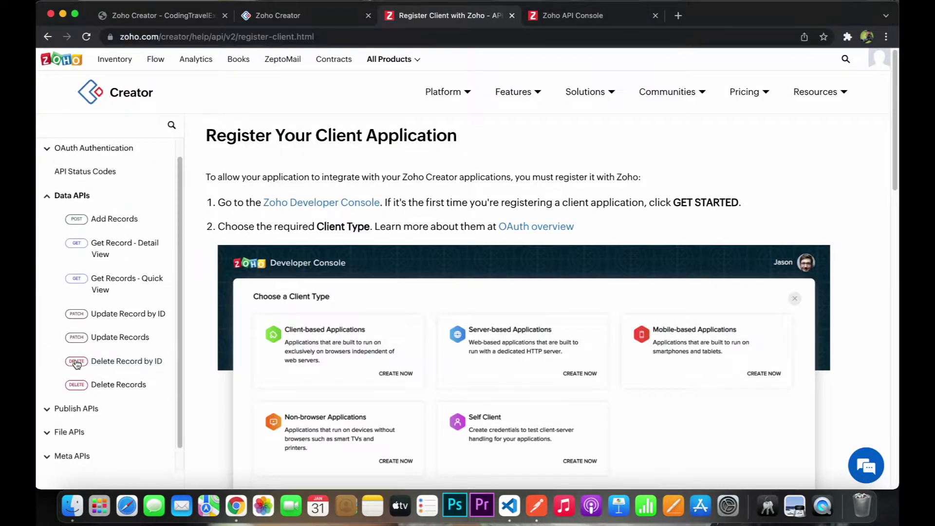
left_click(125, 225)
left_click_drag(380, 273, 252, 277)
key("super+c")
- Generate a grant code with that scope, 10-minute duration and description 'Test', and copy it
left_click(548, 18)
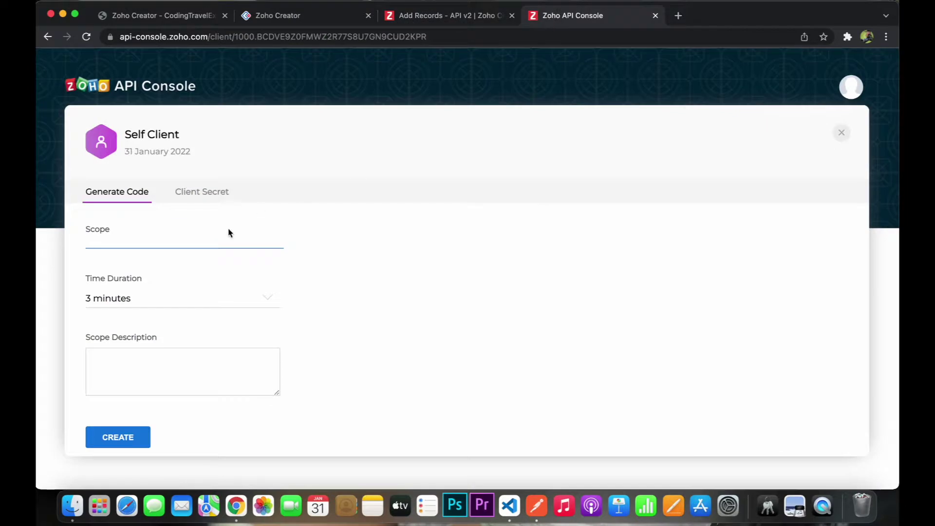
key("super+v")
left_click(185, 302)
left_click(153, 387)
type("Test")
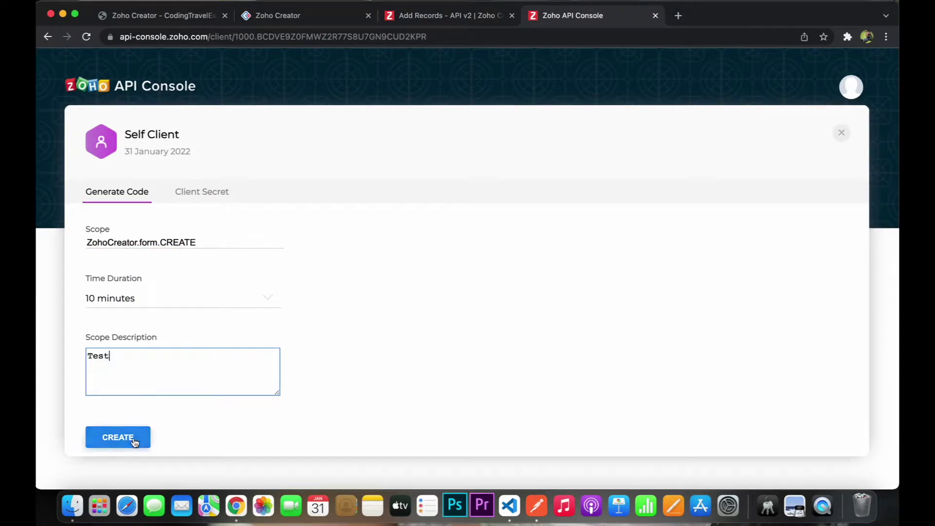
left_click(119, 437)
left_click(390, 298)
key("super+Tab")
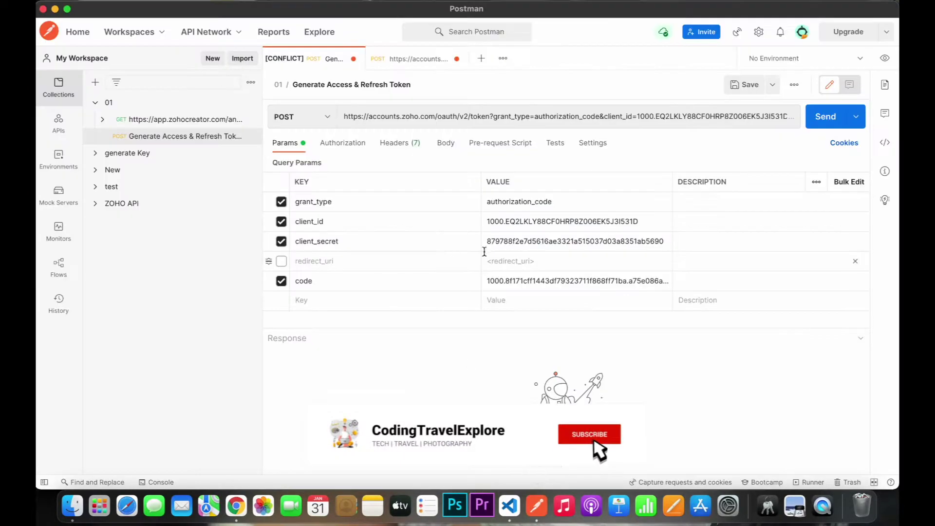
- Replace the code and client_id params with the new grant code and the Self Client's client ID
key("super+a")
key("BackSpace")
key("super+v")
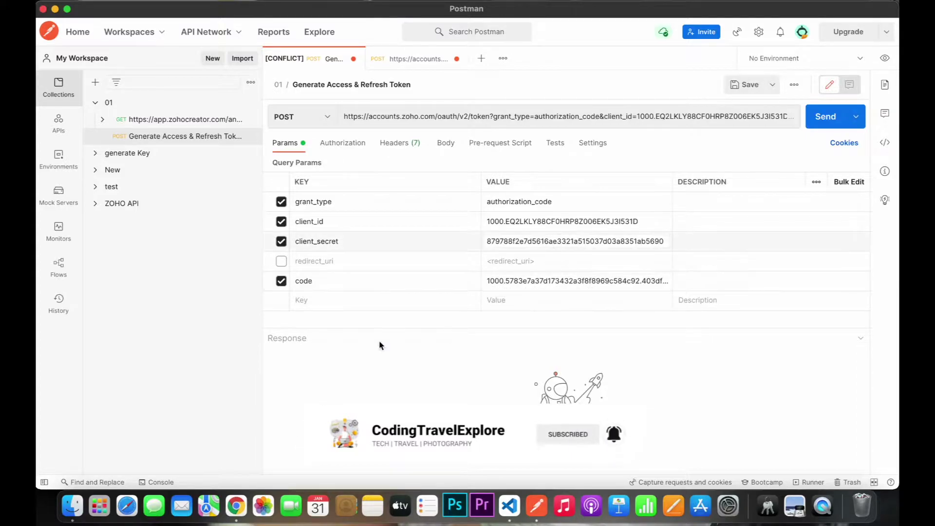
key("super+Tab")
left_click(595, 179)
left_click(214, 192)
left_click(287, 241)
key("super+Tab")
left_click(536, 229)
key("super+a")
key("super+v")
- Replace client_secret with the Self Client's client secret and send the token request
key("super+Tab")
left_click(283, 285)
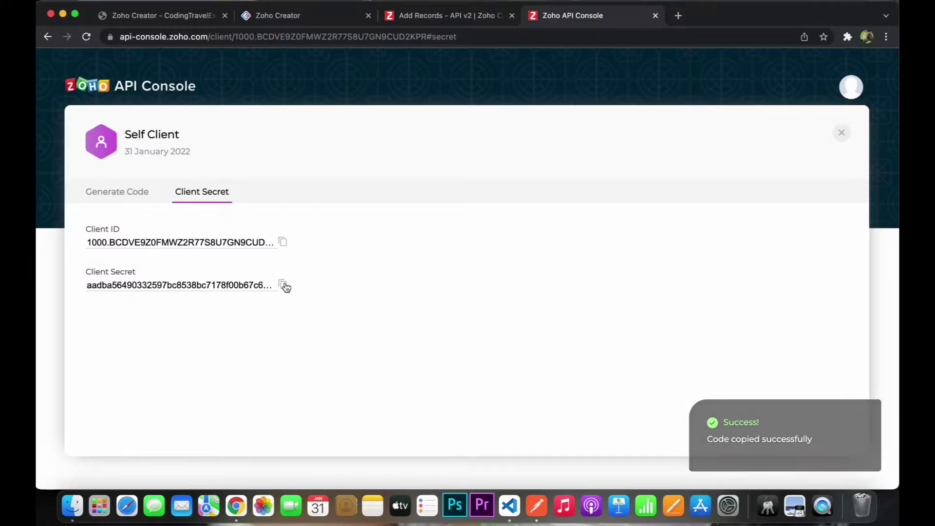
key("super+Tab")
left_click(580, 242)
key("super+a")
key("BackSpace")
key("super+v")
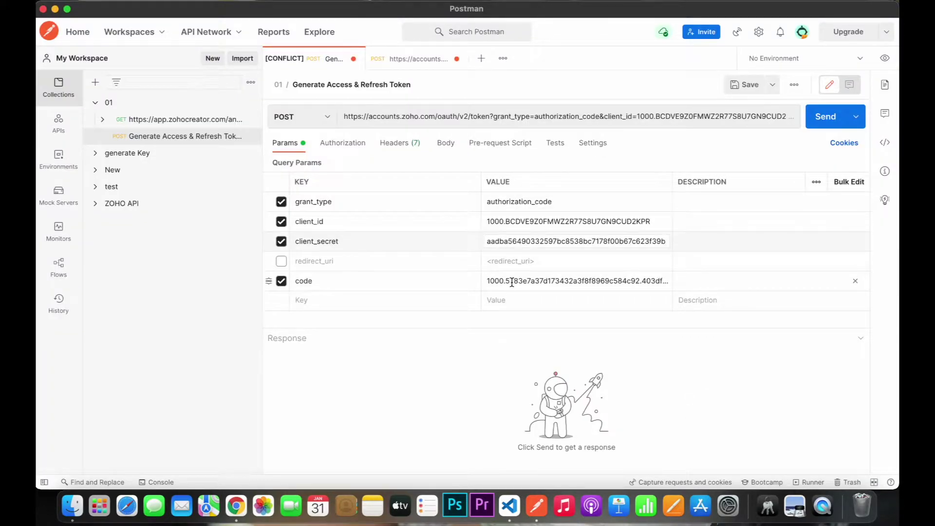
left_click(813, 125)
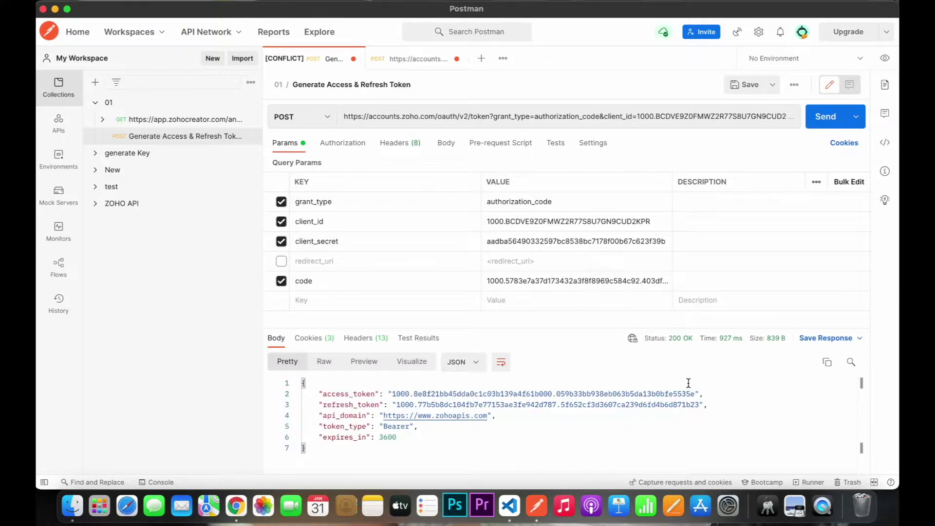
- Start a new blank request and bring up the Add Records API documentation
left_click(481, 58)
key("super+Tab")
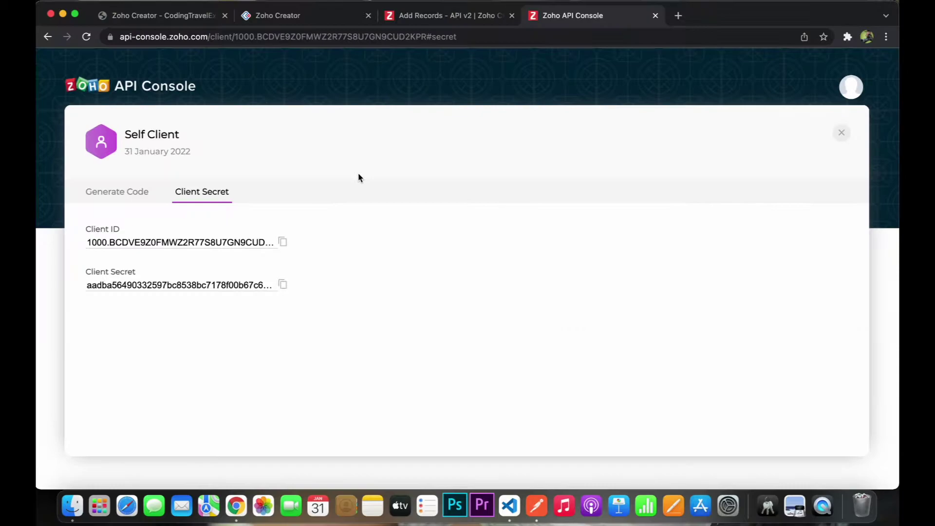
left_click(405, 23)
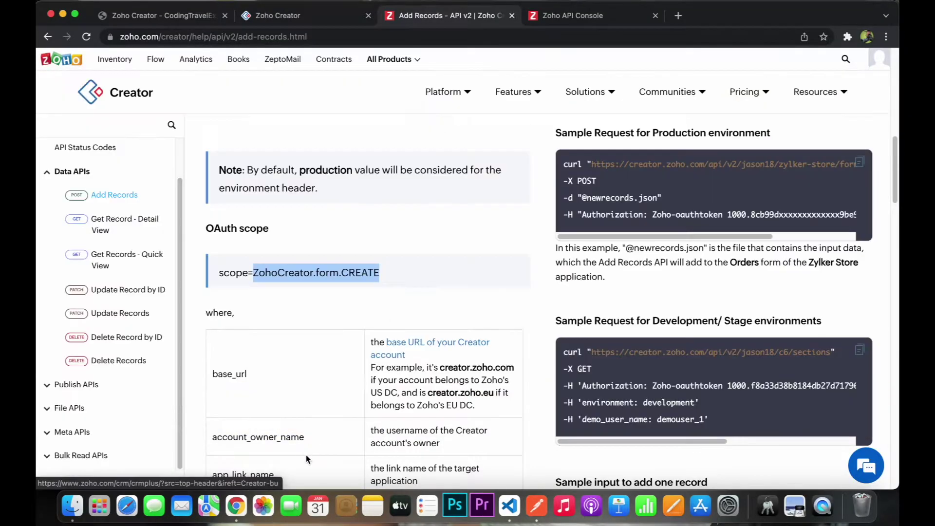
- Paste the Add Records request URL template from the docs into the new request
scroll(340, 407, "up", 5)
scroll(340, 407, "up", 6)
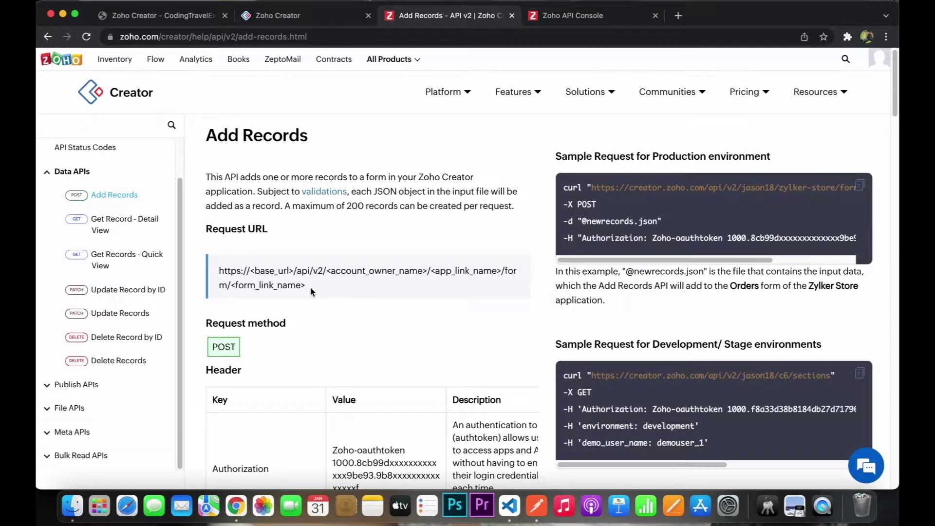
left_click_drag(312, 291, 218, 271)
key("super+c")
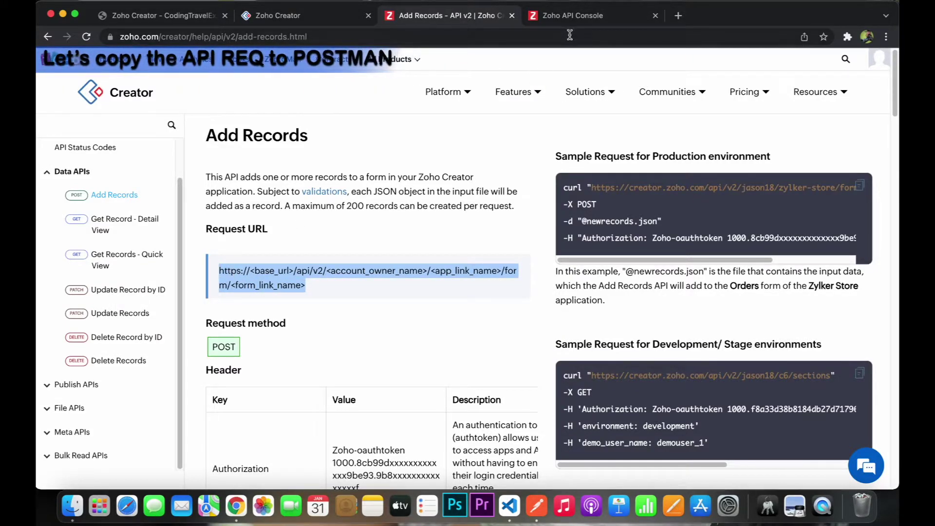
key("super+Tab")
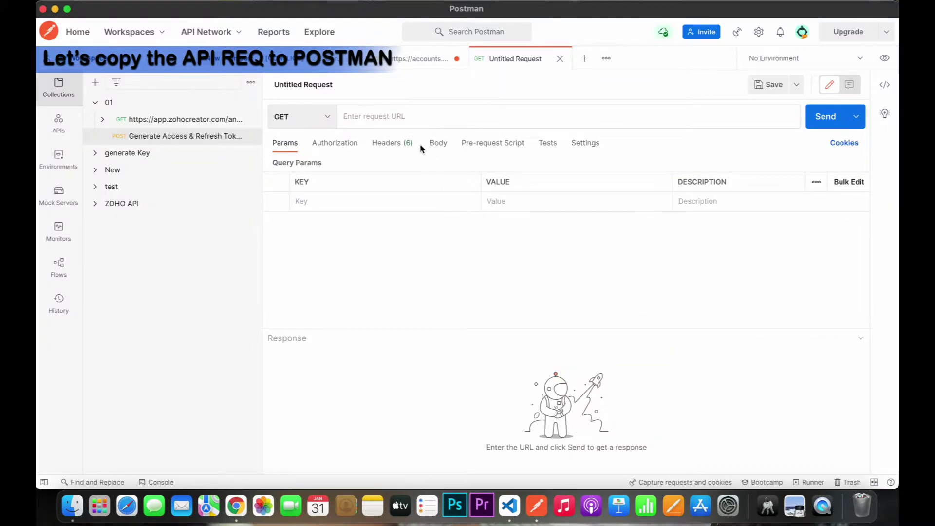
key("super+v")
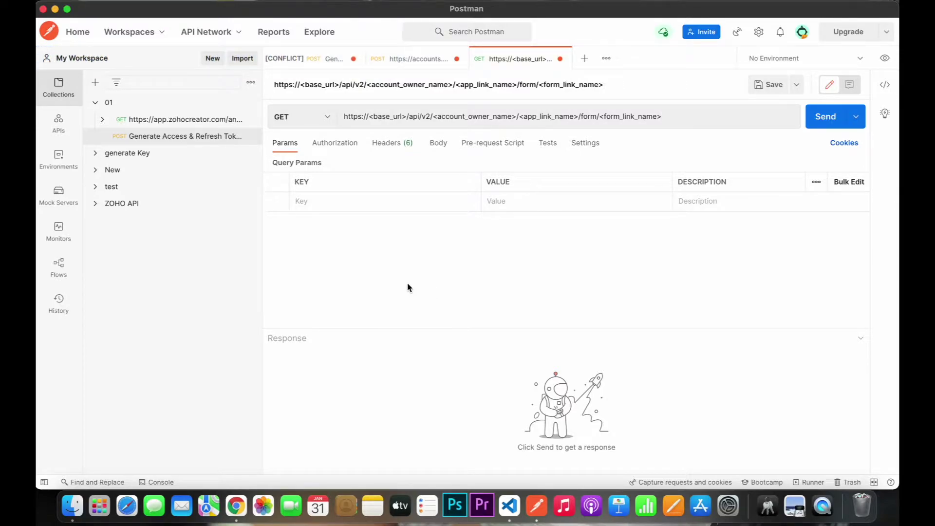
- Set the new request's method to POST, matching the documentation
key("super+Tab")
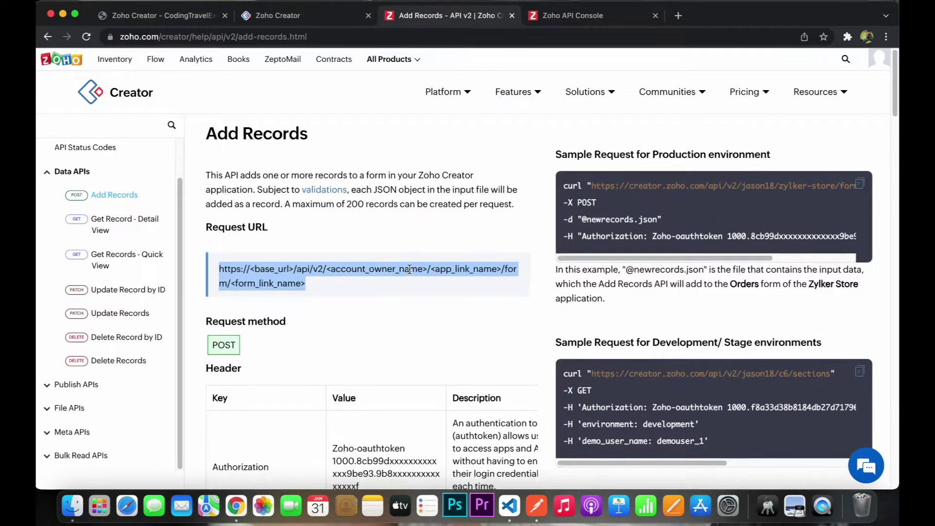
scroll(409, 271, "down", 3)
scroll(409, 270, "down", 1)
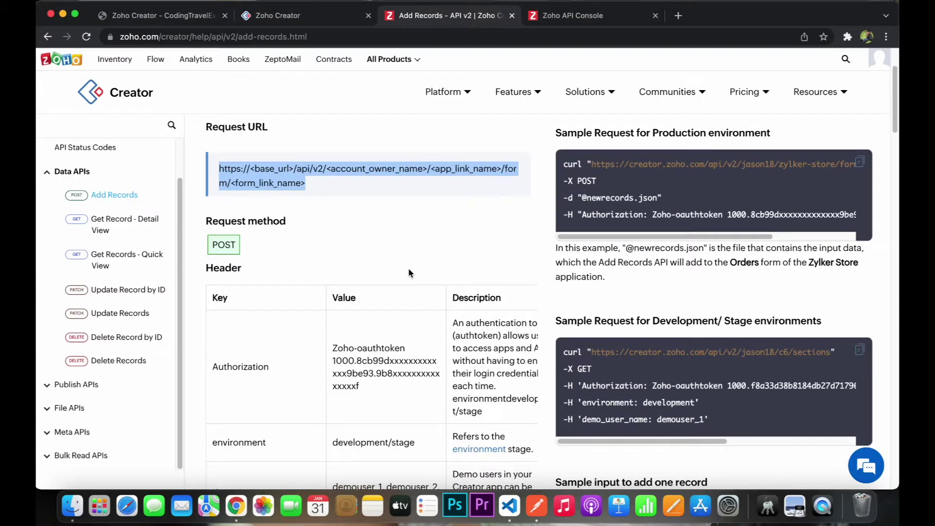
double_click(230, 248)
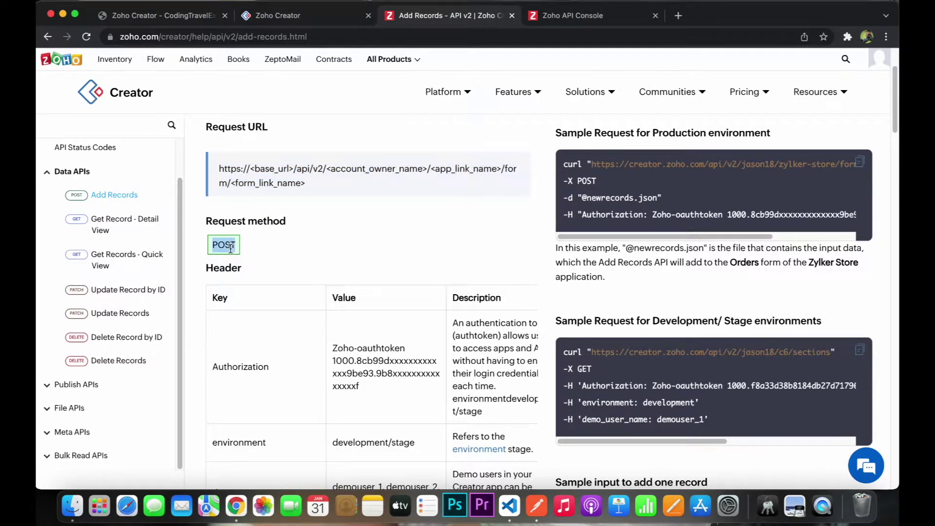
key("super+Tab")
left_click(316, 117)
left_click(306, 159)
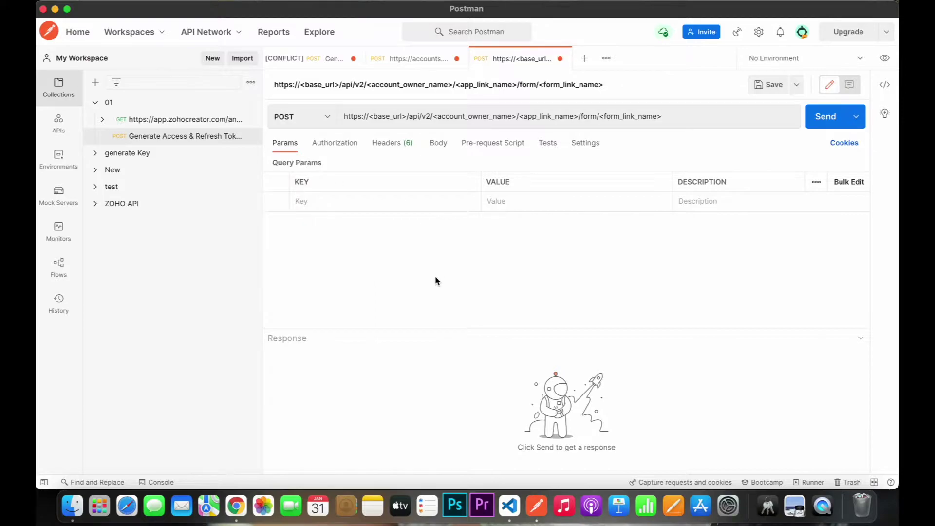
key("super+Tab")
left_click_drag(209, 268, 255, 274)
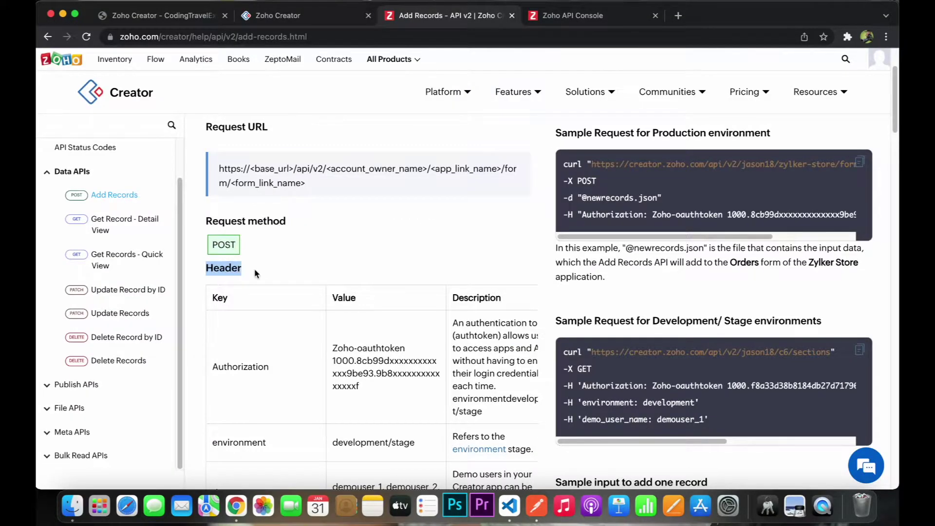
key("super+Tab")
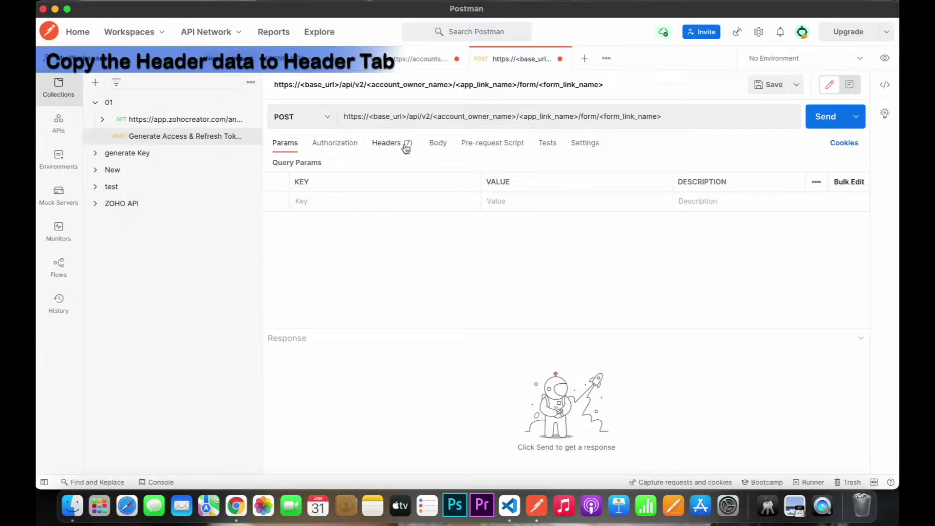
- Add an Authorization header key, copied from the Add Records docs
left_click(389, 142)
key("super+Tab")
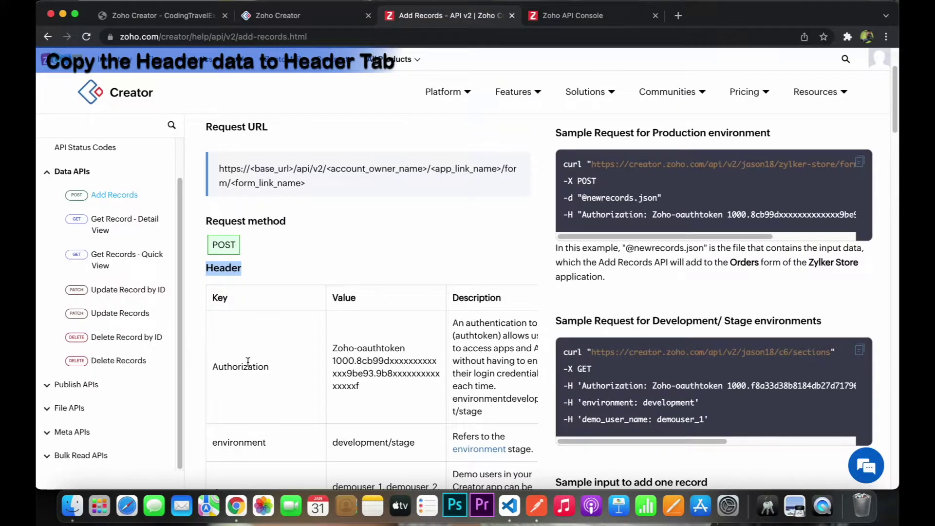
double_click(248, 362)
key("super+c")
key("super+Tab")
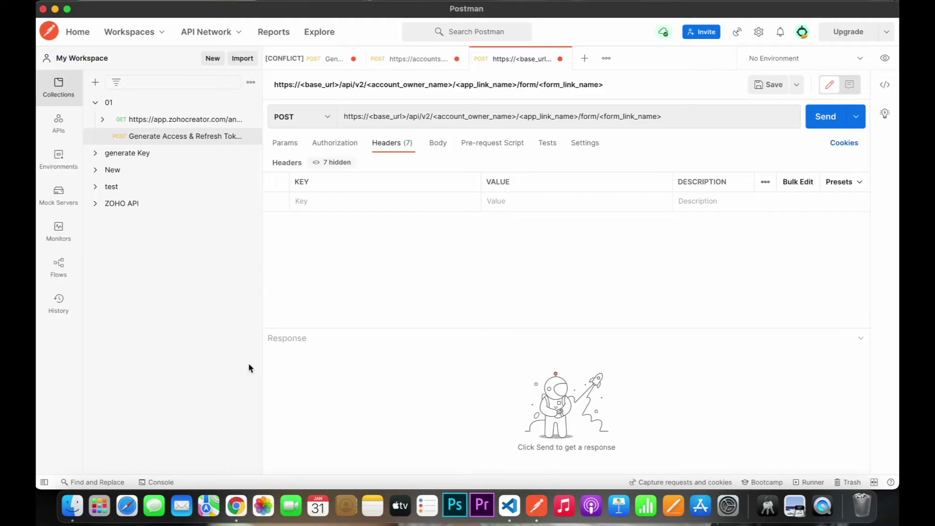
left_click(359, 202)
key("super+v")
left_click(507, 201)
- Enter the Zoho-oauthtoken prefix from the docs as the Authorization header value
key("super+Tab")
left_click_drag(337, 298, 366, 302)
left_click(336, 349)
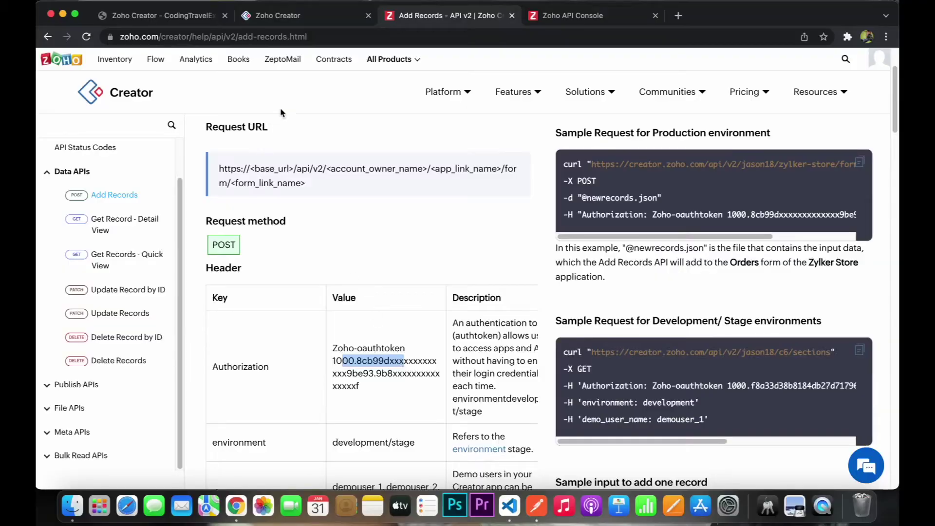
key("super+Tab")
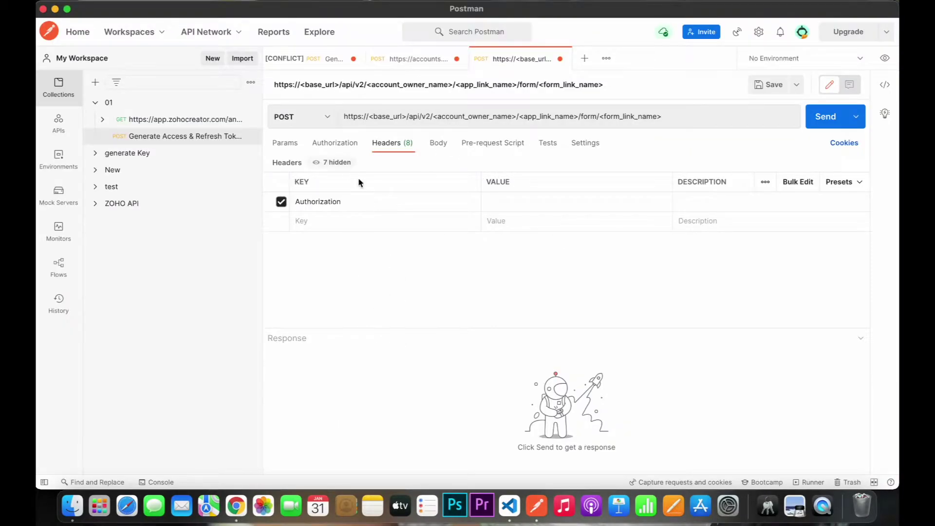
left_click(328, 58)
left_click_drag(457, 394, 440, 394)
key("super+Tab")
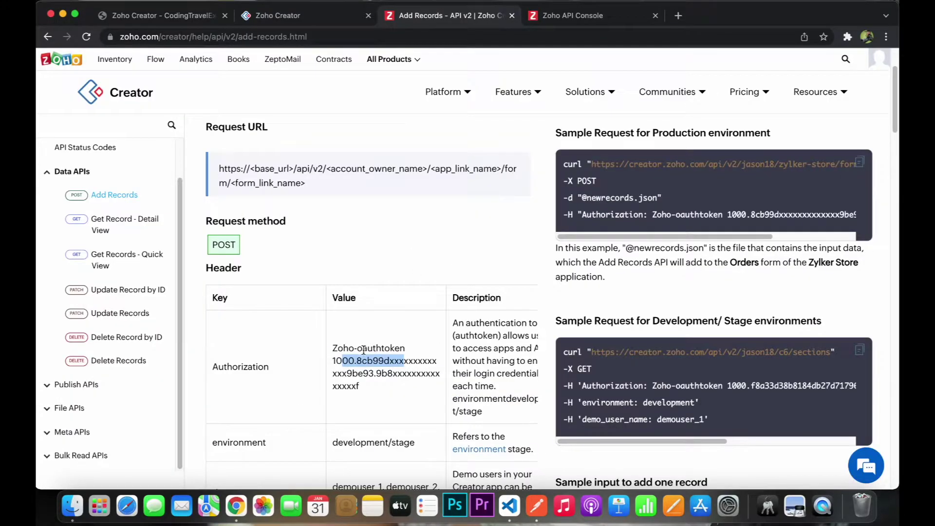
left_click(405, 348)
left_click_drag(406, 350, 338, 346)
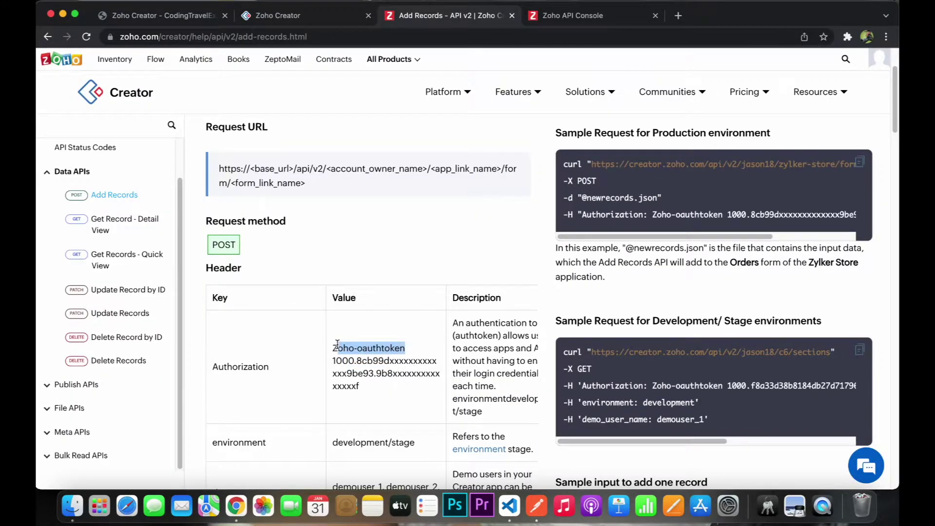
left_click(406, 349)
left_click_drag(406, 349, 335, 348)
key("super+c")
left_click(411, 354)
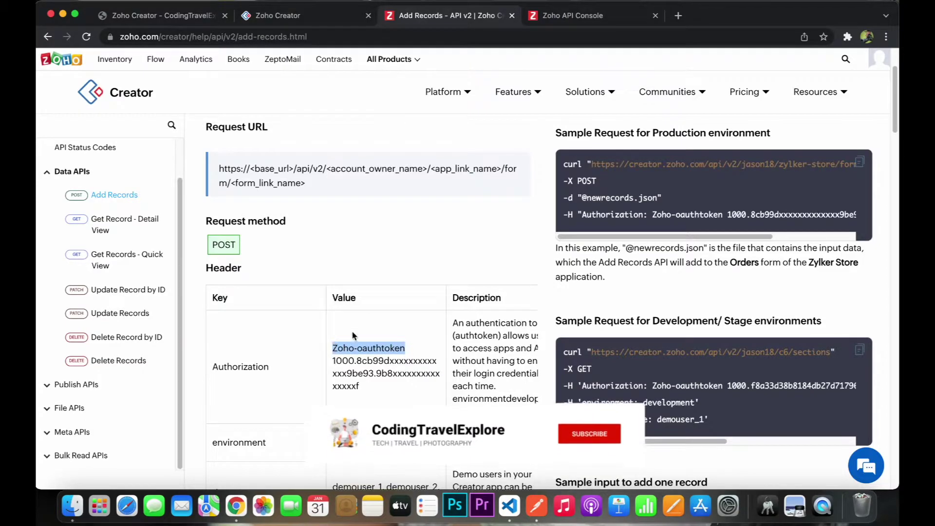
key("super+Tab")
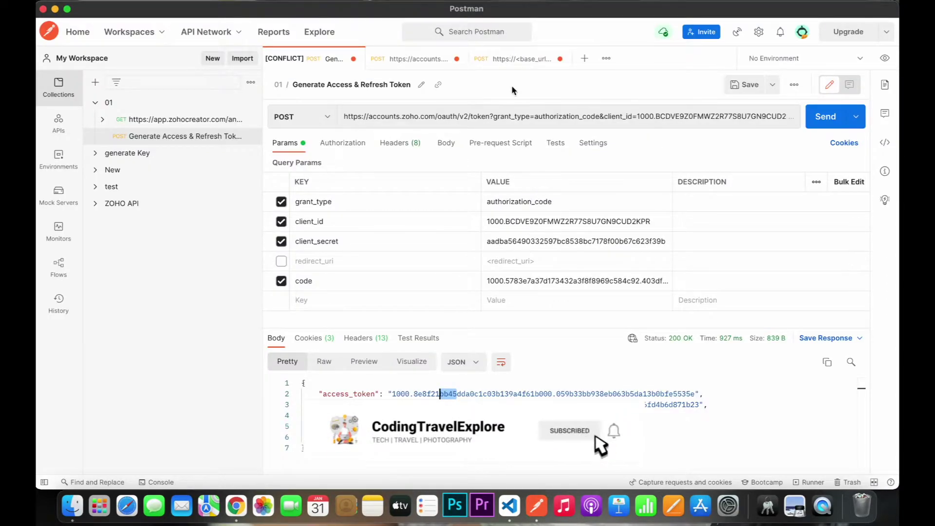
left_click(518, 59)
left_click(505, 203)
key("super+v")
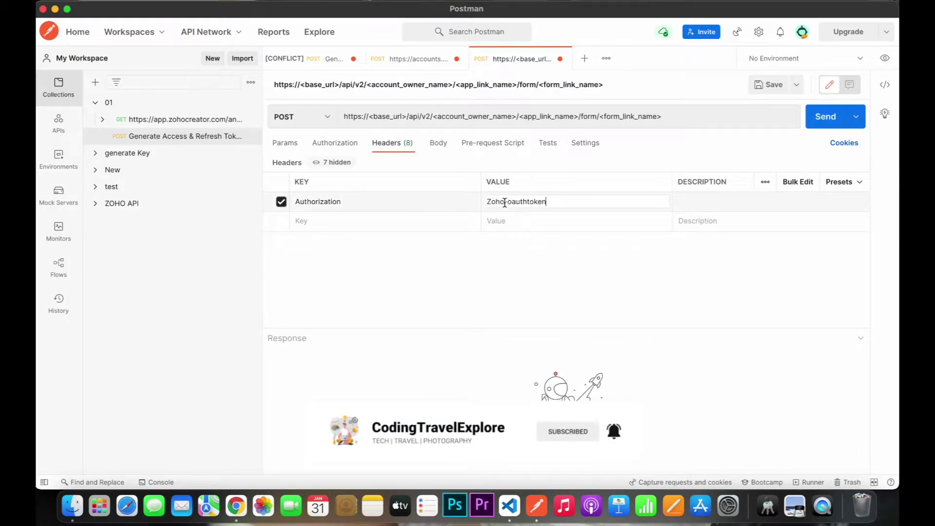
- Append the new access token from the token response after the Zoho-oauthtoken prefix
key("super+Tab")
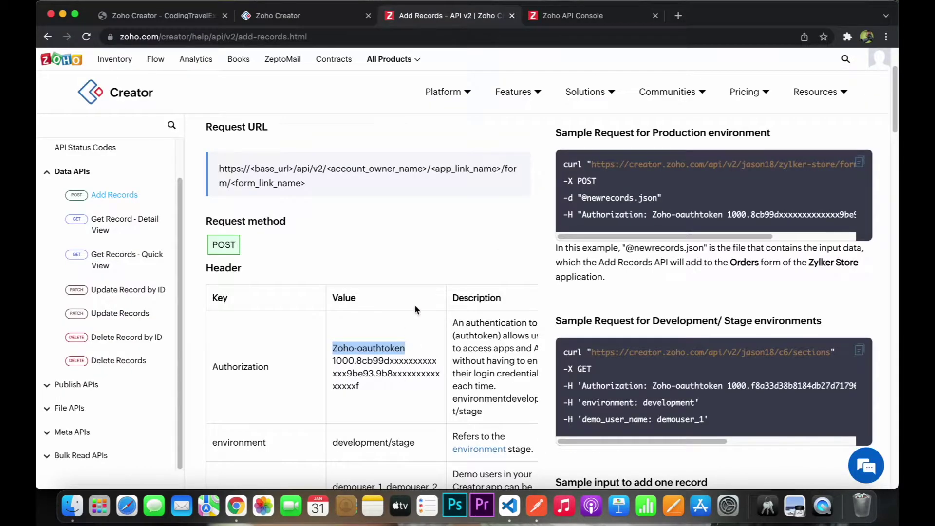
key("super+Tab")
left_click(312, 59)
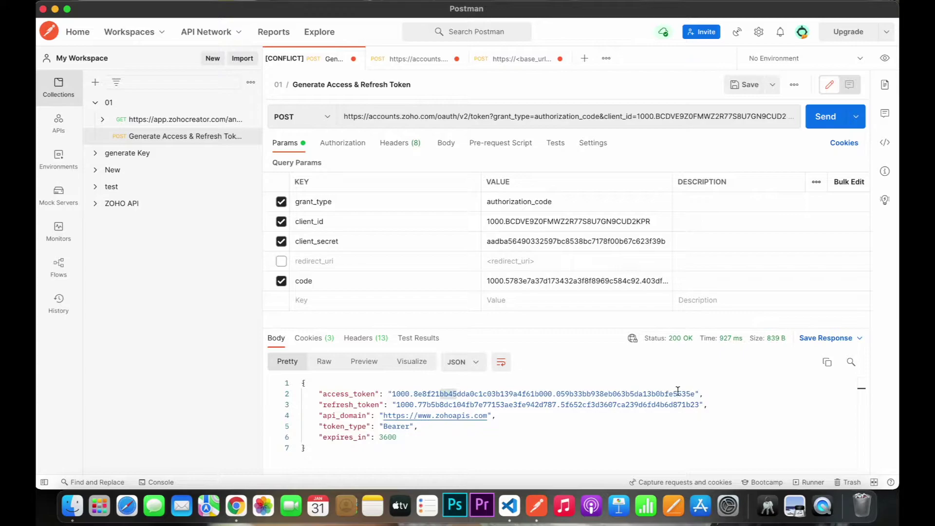
left_click_drag(695, 395, 392, 393)
key("super+c")
key("super+Tab")
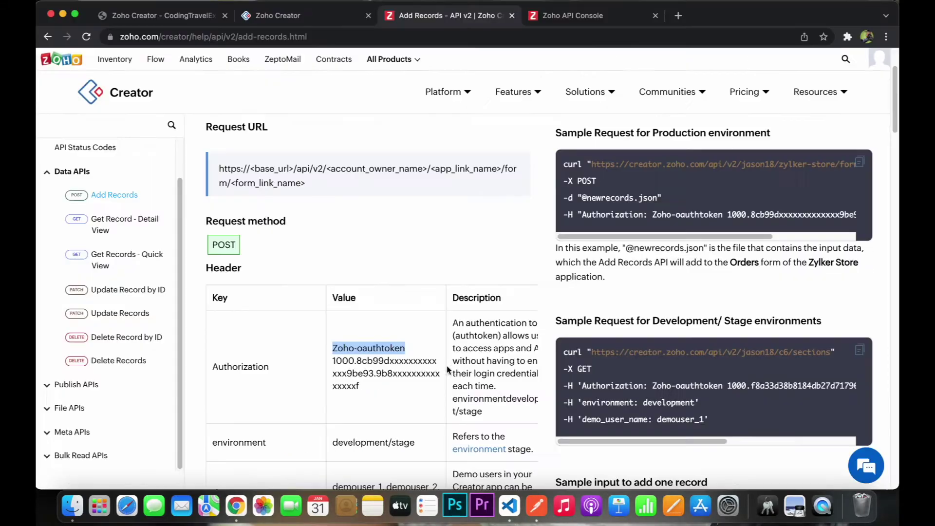
key("super+Tab")
left_click(517, 59)
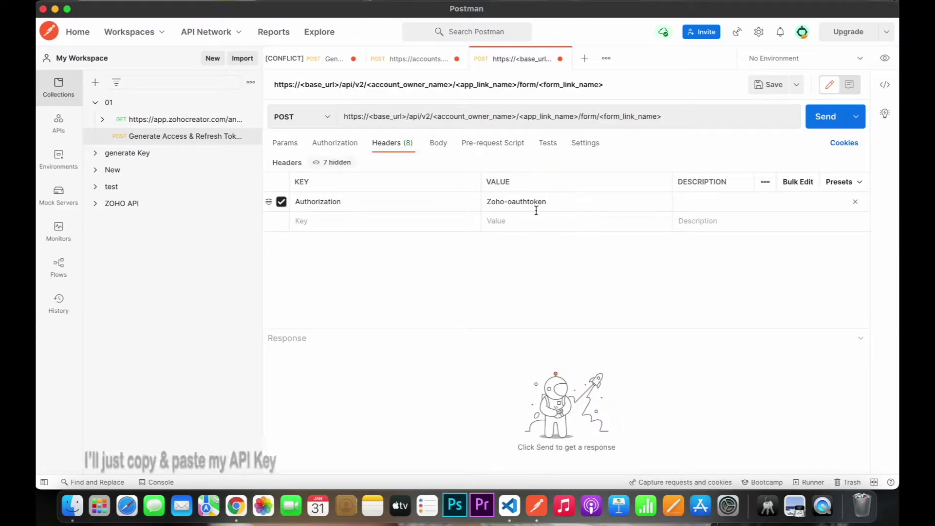
left_click(579, 202)
key("super+v")
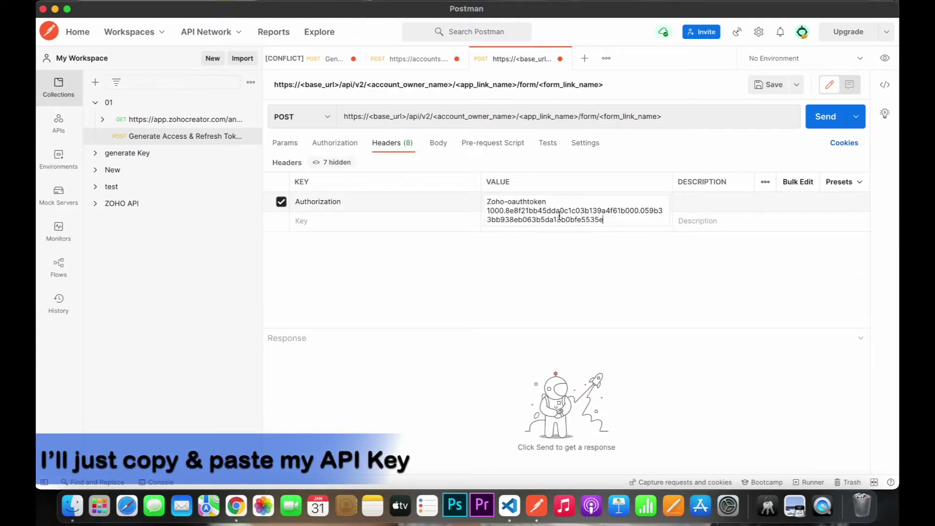
key("super+Tab")
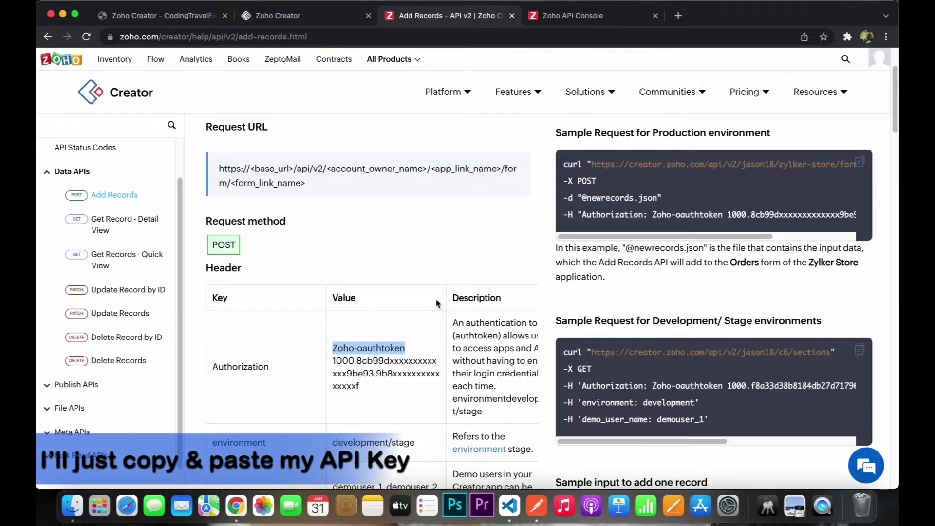
scroll(319, 273, "down", 5)
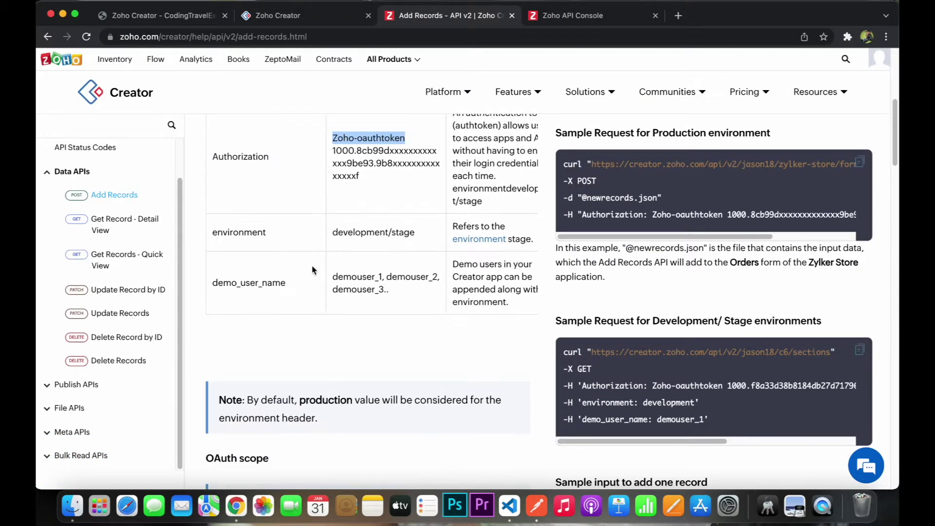
- Add an 'environment' header key copied from the docs, clearing stray text from its value
left_click(235, 233)
double_click(248, 233)
key("super+c")
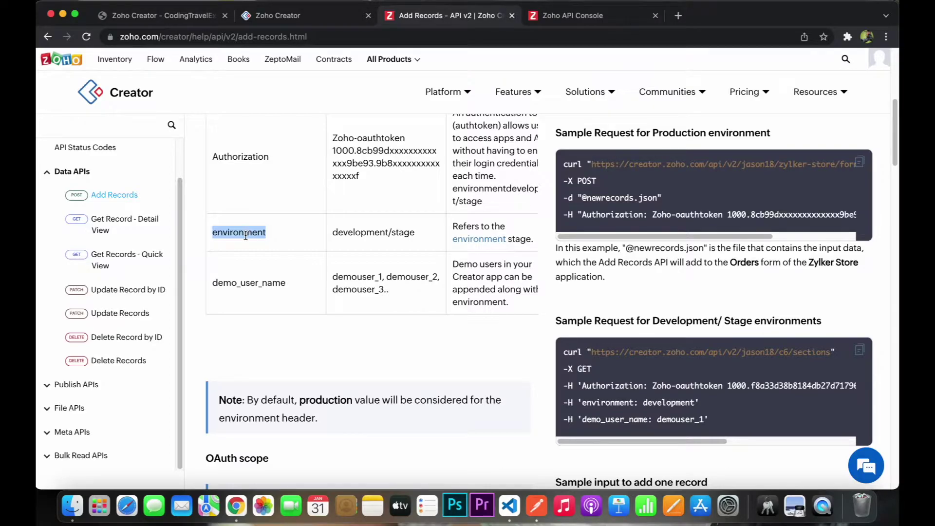
key("super+Tab")
left_click(384, 220)
key("super+v")
double_click(521, 223)
key("BackSpace")
key("super+Tab")
key("super+Tab")
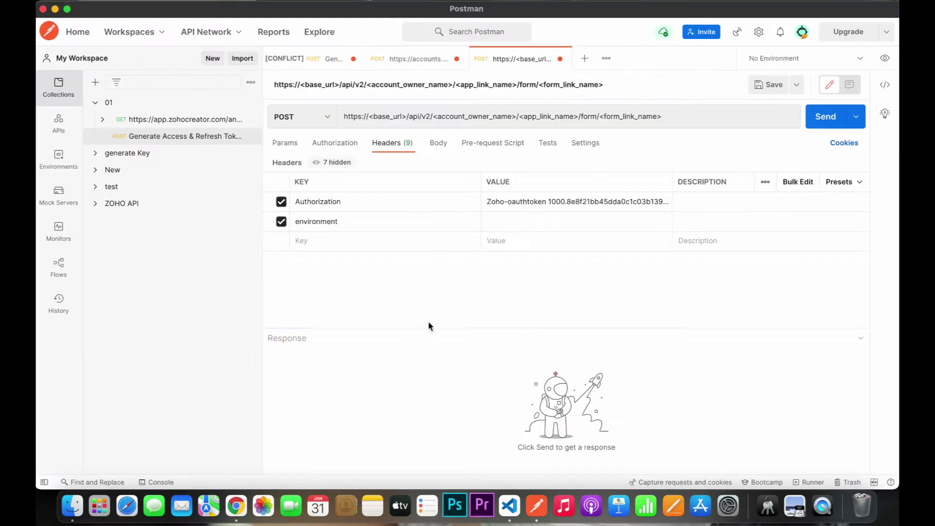
- Set the environment header value to development, checked against the Creator app's web address
key("super+Tab")
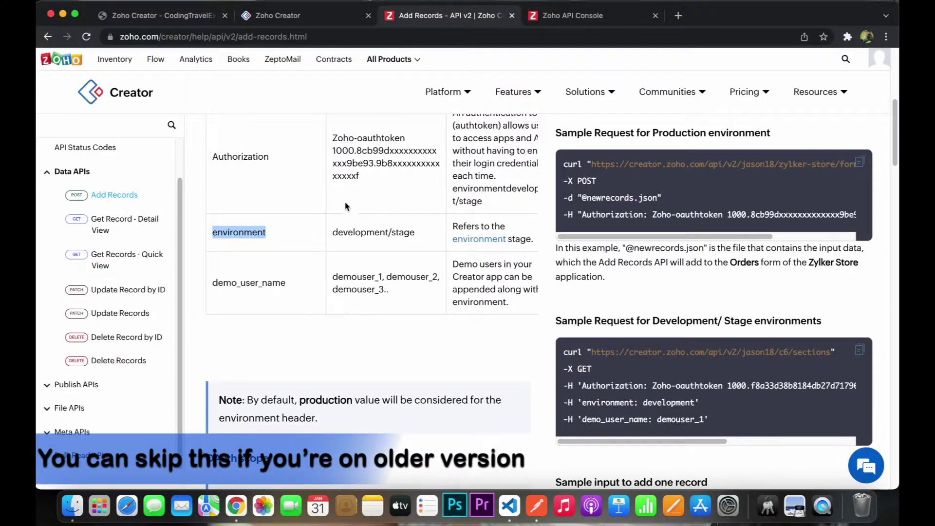
double_click(364, 233)
key("super+Tab")
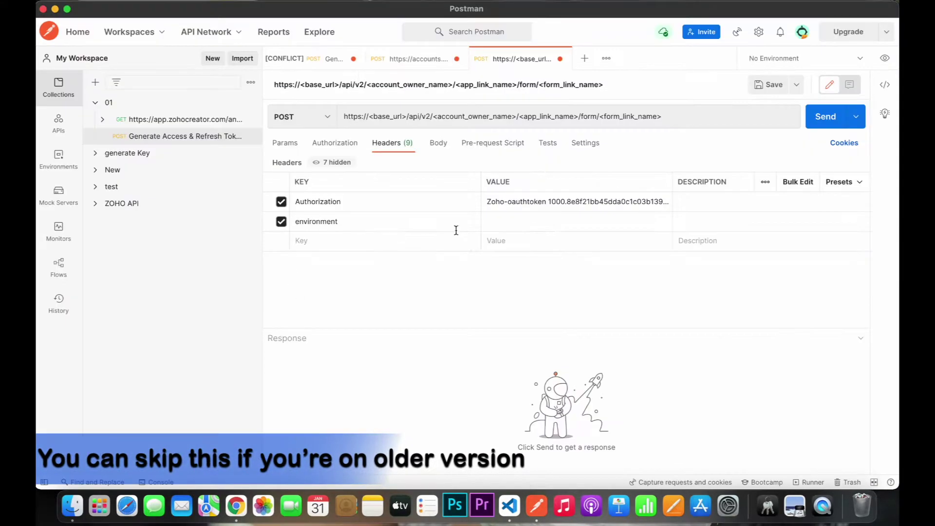
key("super+Tab")
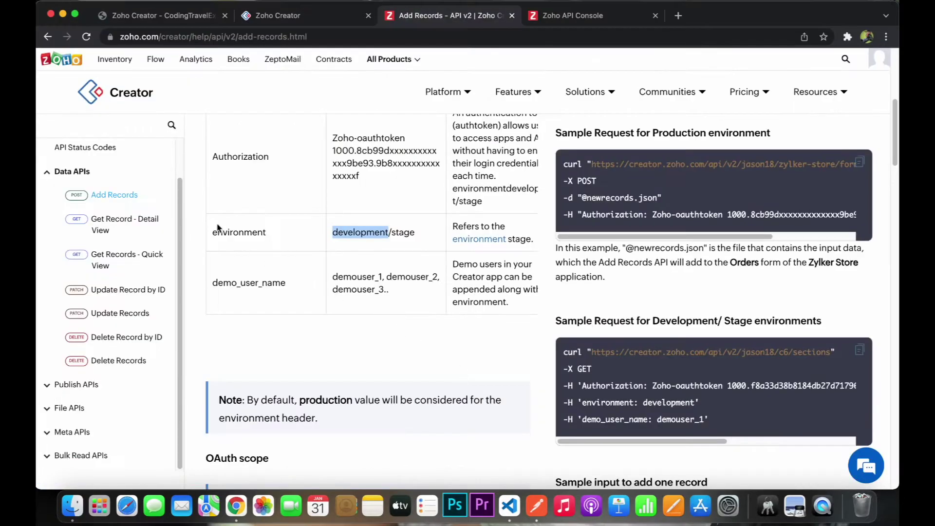
left_click(142, 17)
double_click(395, 36)
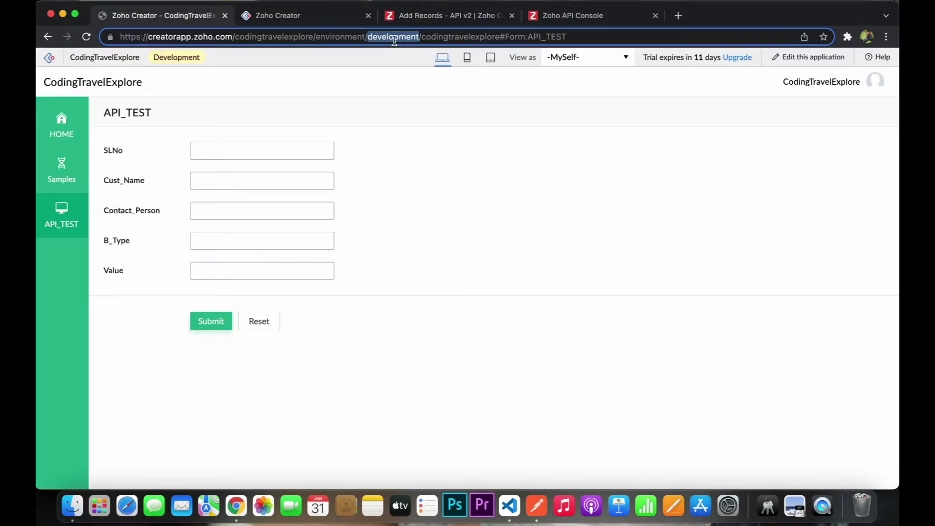
double_click(341, 37)
left_click(421, 172)
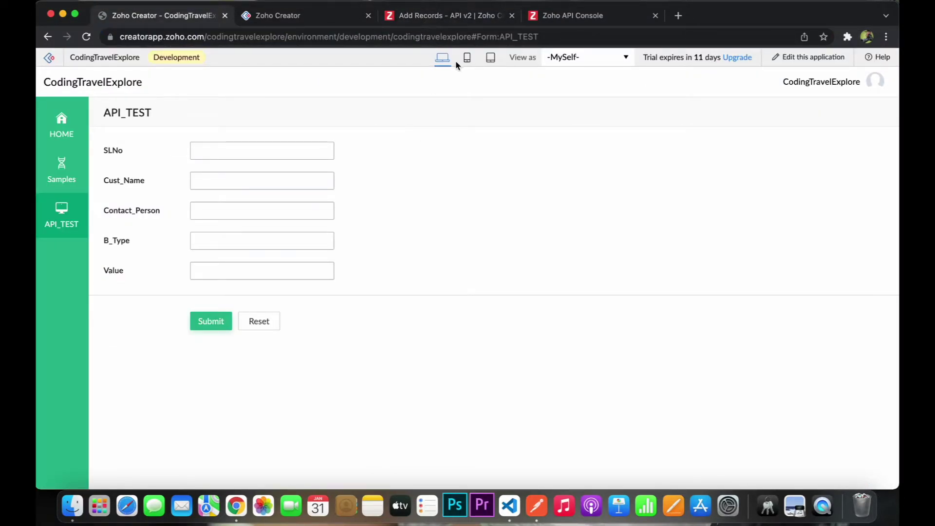
key("super+Tab")
key("super+Tab")
- Look up the base_url and other URL parameters in the Add Records documentation
left_click(435, 24)
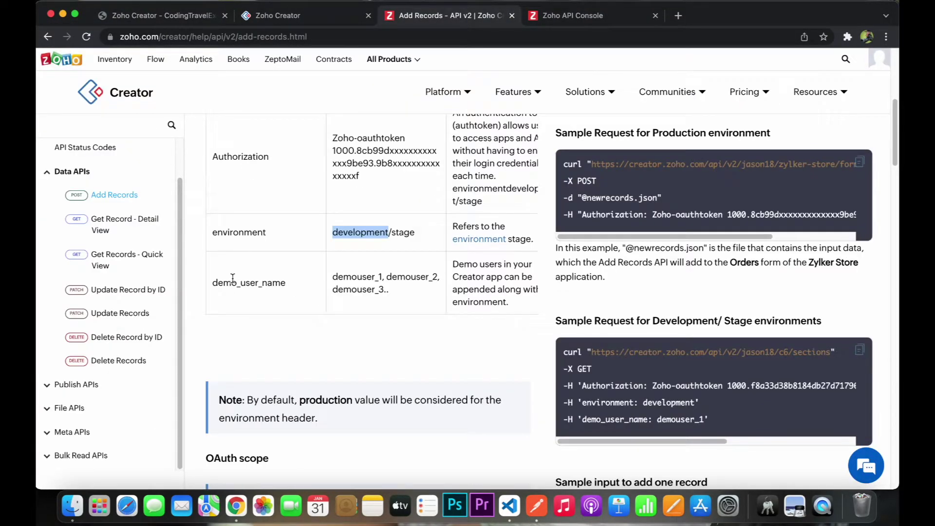
scroll(238, 269, "down", 3)
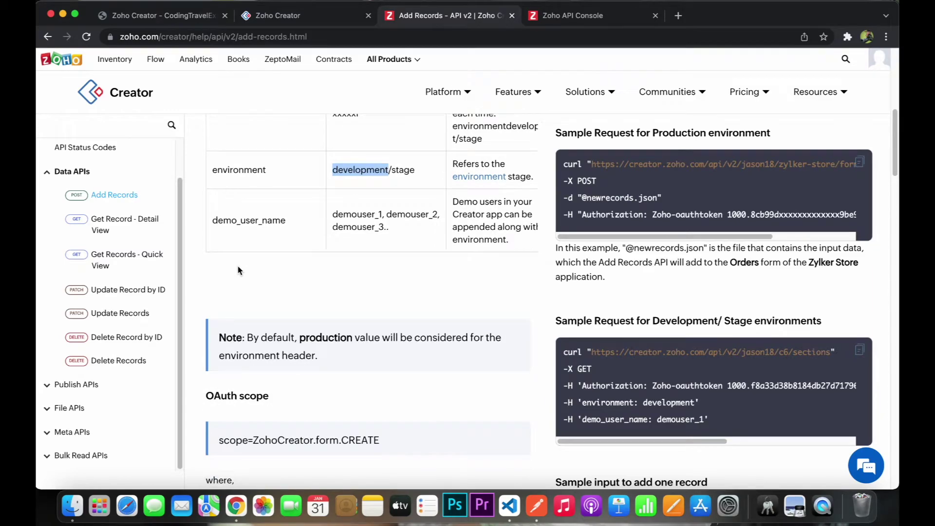
scroll(239, 270, "down", 5)
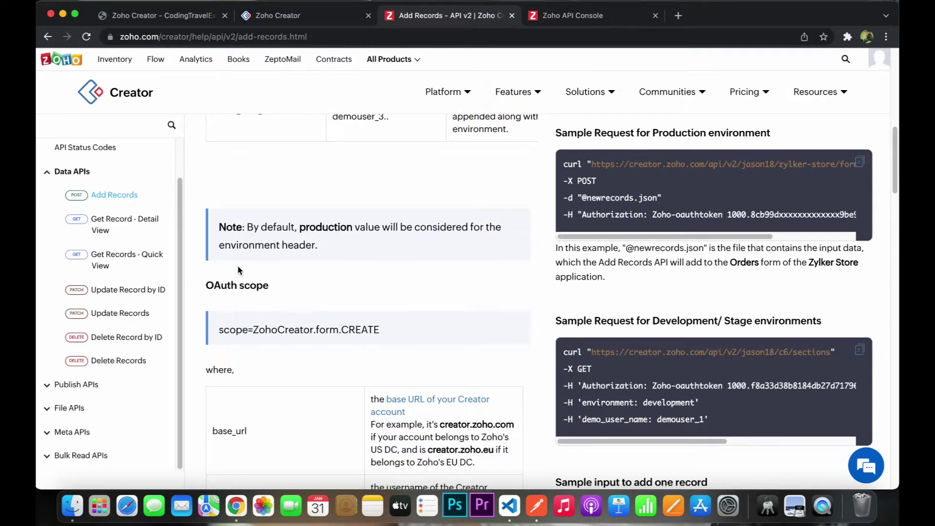
scroll(239, 270, "down", 4)
mouse_move(224, 351)
left_mouse_down()
mouse_move(265, 359)
mouse_move(213, 351)
left_mouse_up()
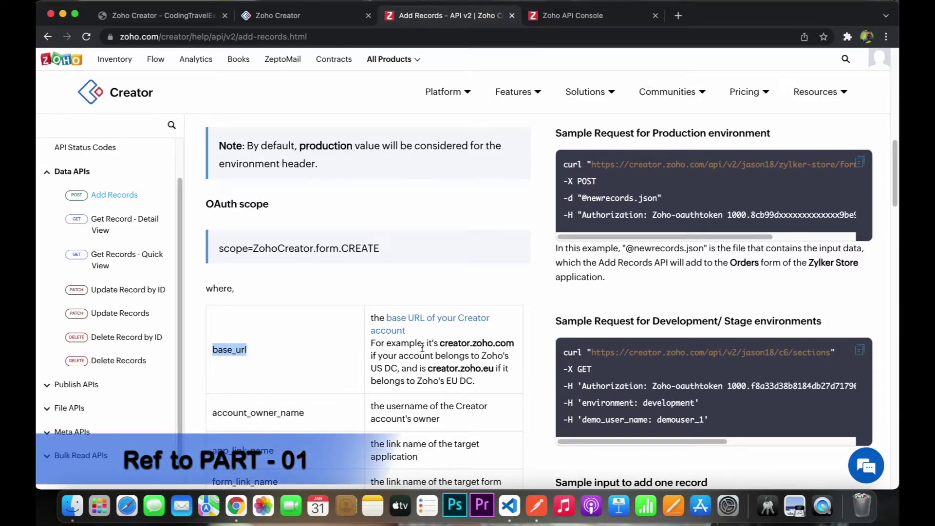
scroll(289, 307, "down", 3)
left_click_drag(256, 350, 292, 351)
left_click(252, 294)
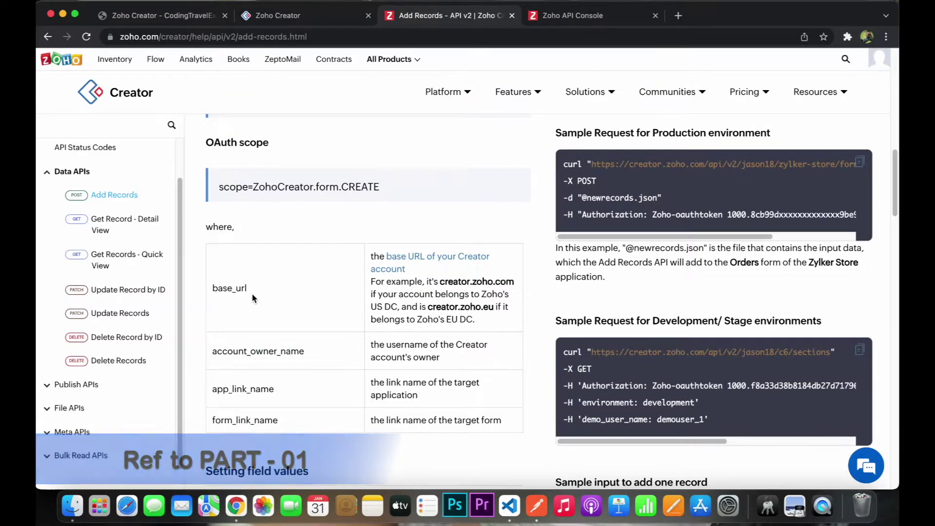
key("super+Tab")
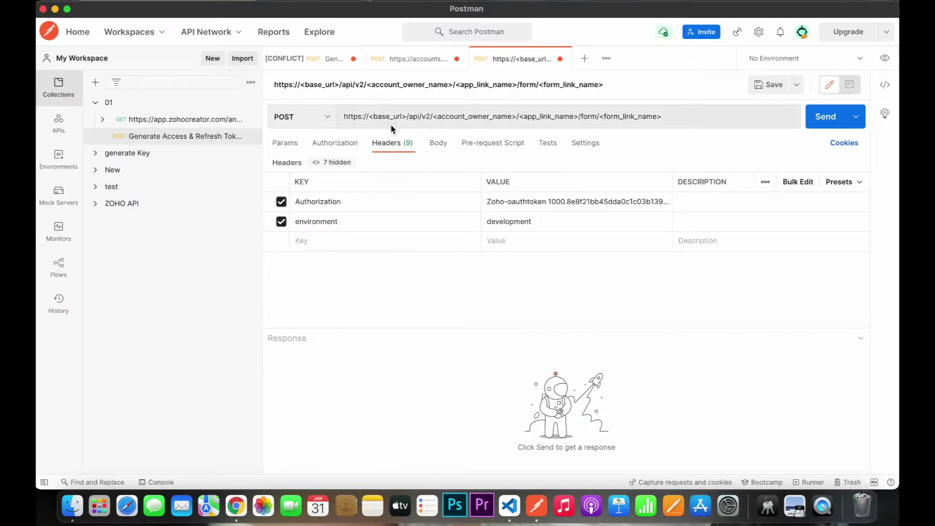
- Replace <base_url> with creator.zoho.com and <account_owner_name> with codingtravelexplore in the URL
key("super+Tab")
left_click_drag(514, 282, 442, 280)
key("super+c")
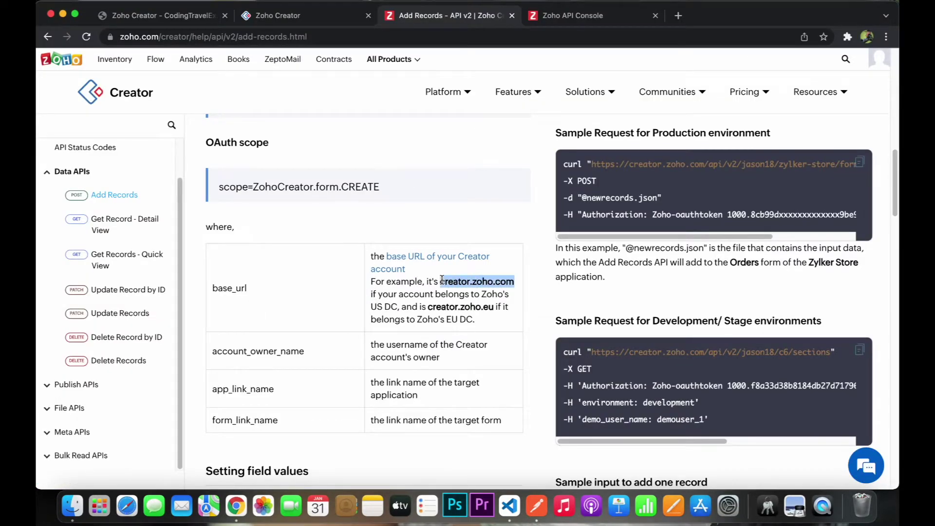
key("super+Tab")
double_click(385, 116)
key("BackSpace")
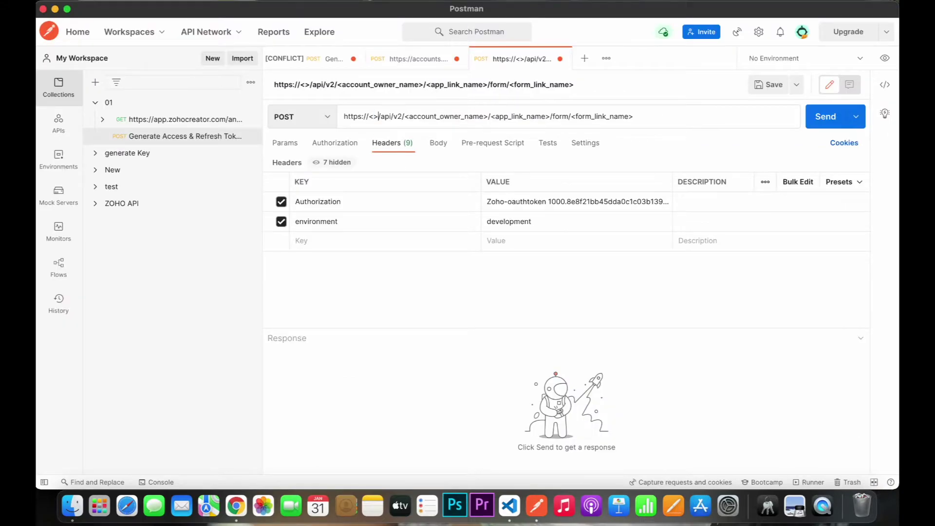
key("super+v")
key("super+Tab")
left_click(165, 15)
double_click(294, 37)
key("super+Tab")
double_click(518, 116)
key("BackSpace")
key("BackSpace")
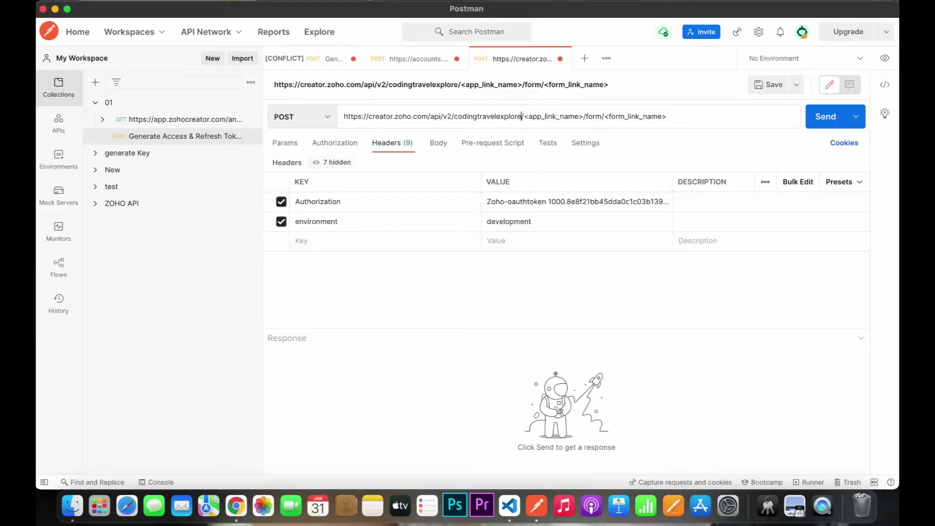
- Replace <app_link_name> with codingtravelexplore and <form_link_name> with API_TEST
key("super+Tab")
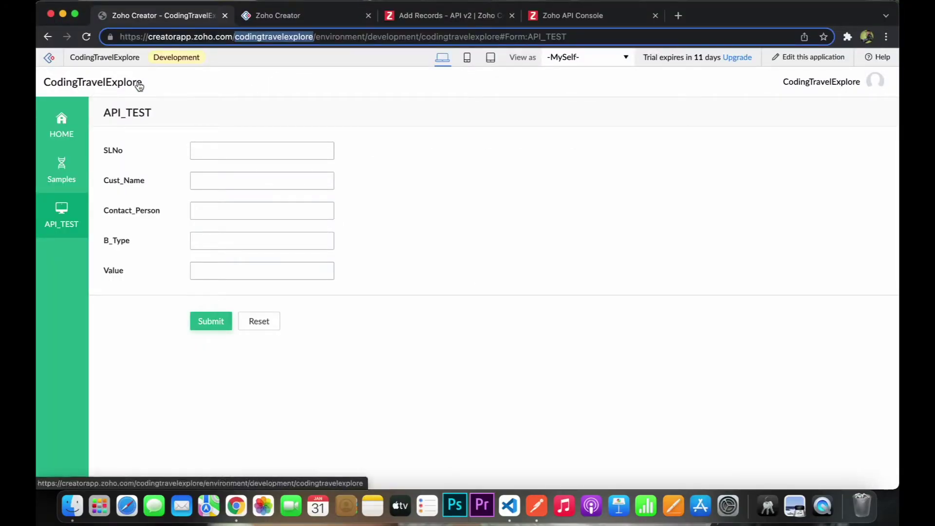
double_click(460, 37)
key("super+c")
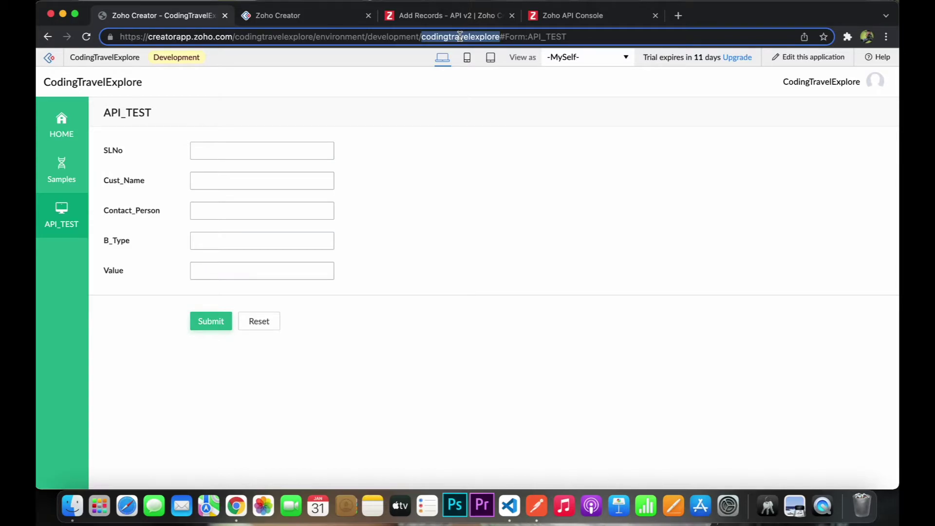
key("super+Tab")
double_click(560, 116)
key("BackSpace")
key("super+v")
key("super+Tab")
left_click_drag(578, 37, 532, 35)
key("super+c")
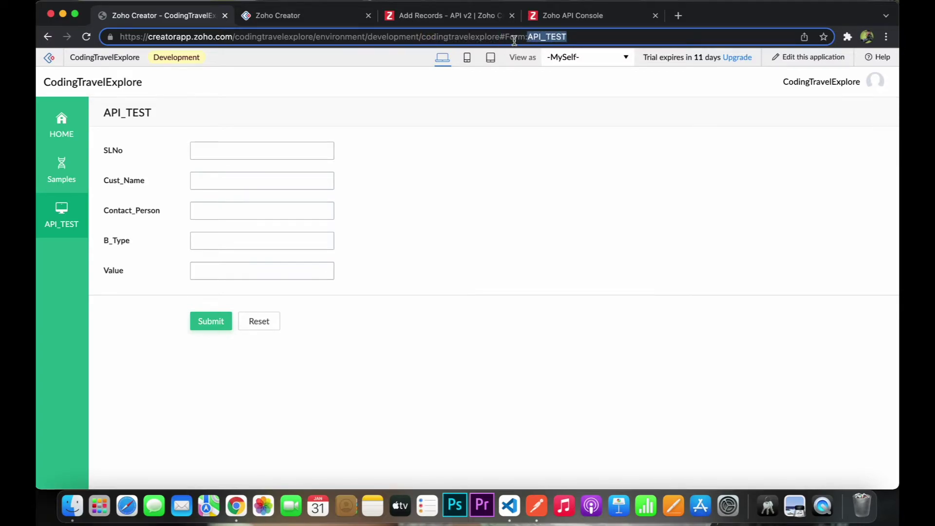
key("super+Tab")
double_click(644, 116)
key("BackSpace")
key("BackSpace")
key("super+v")
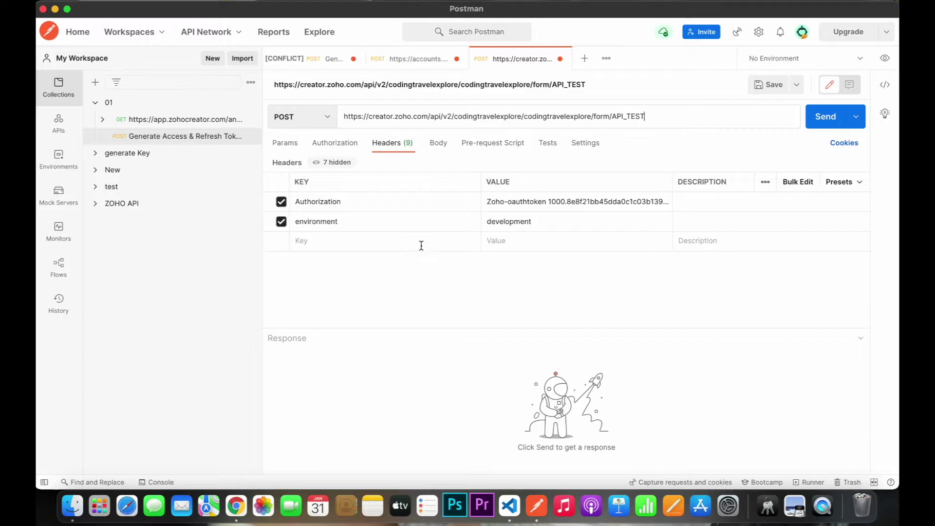
key("super+Tab")
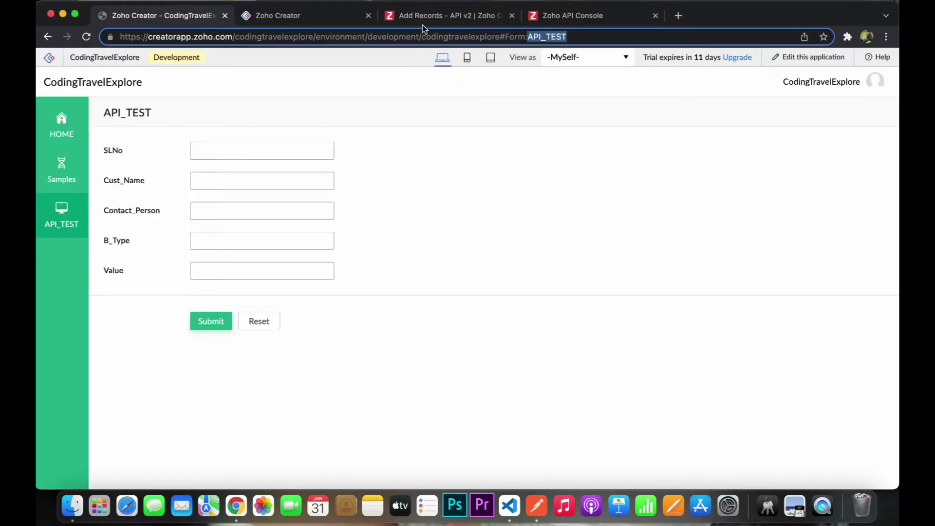
- Review the Add Records docs' 'Sample input to add one record' JSON, then return to Postman
left_click(424, 15)
scroll(280, 284, "down", 10)
scroll(280, 288, "down", 5)
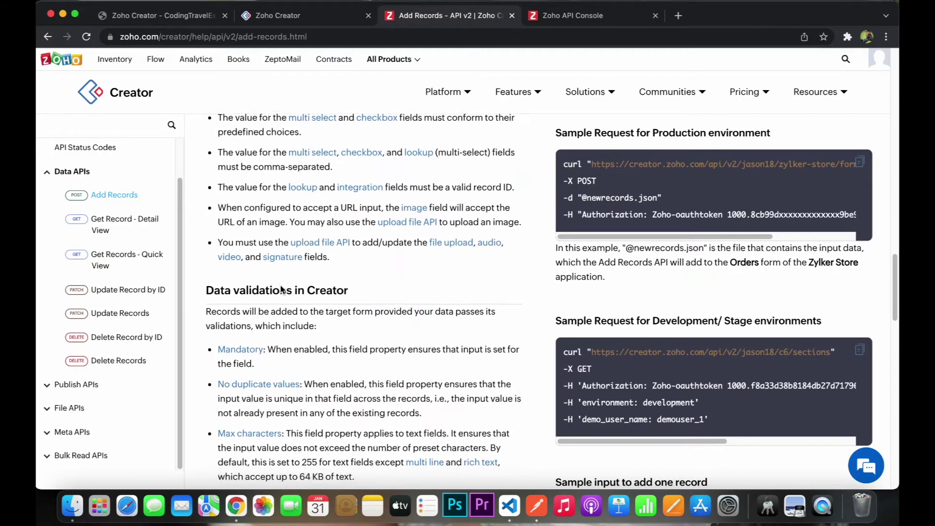
scroll(283, 290, "down", 3)
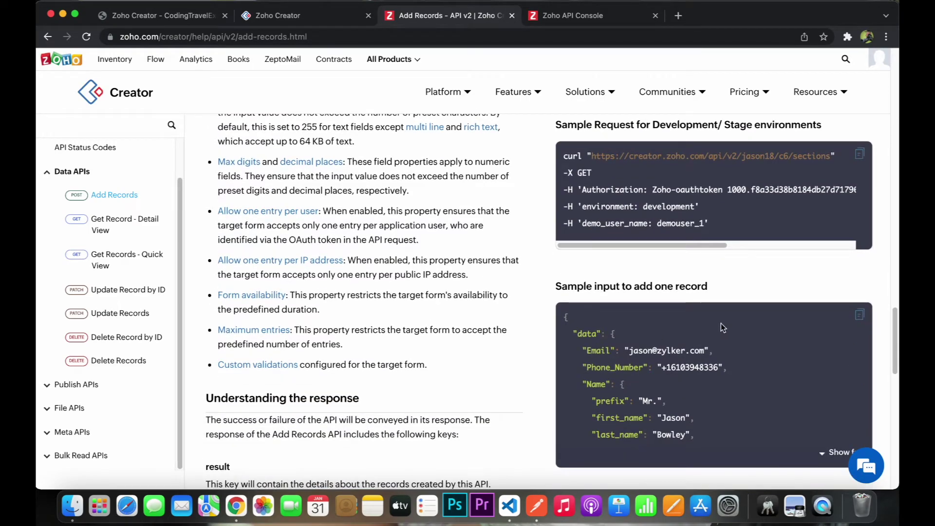
left_click_drag(561, 288, 710, 295)
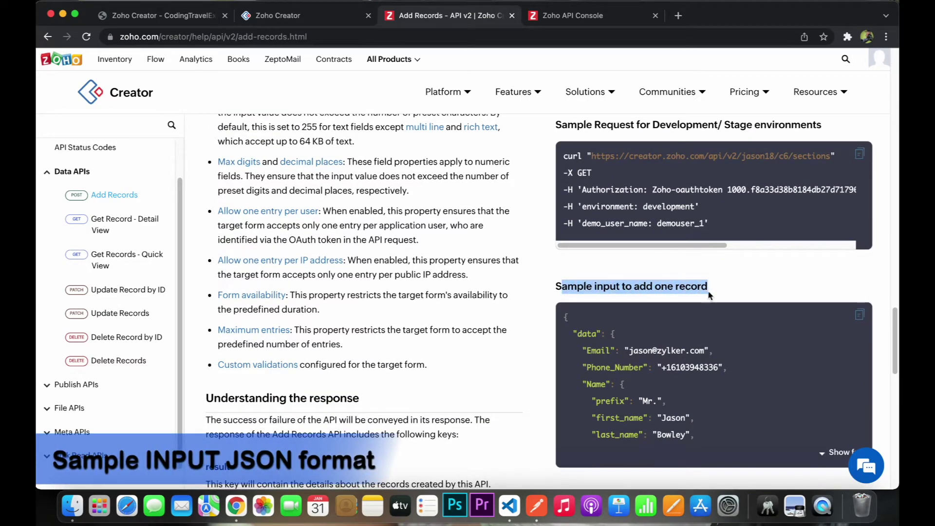
left_click_drag(565, 313, 697, 437)
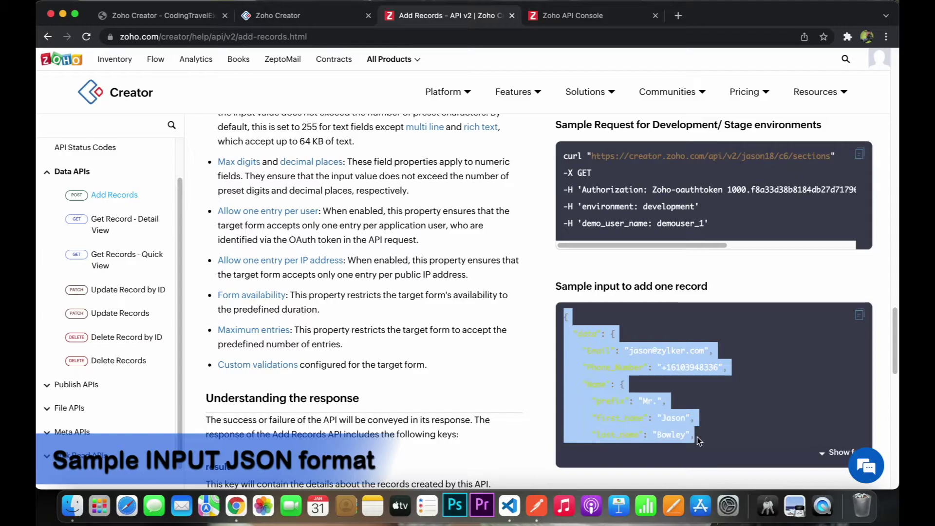
scroll(695, 402, "down", 3)
left_click(443, 325)
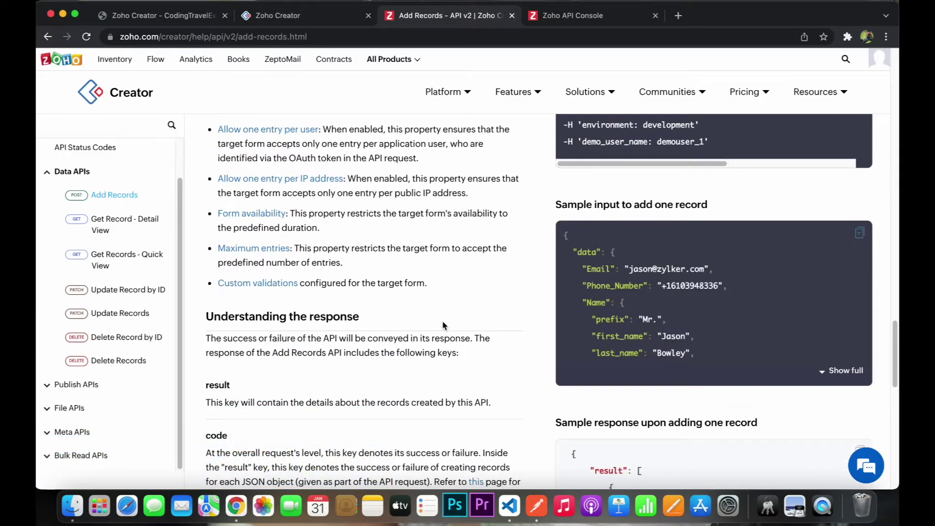
key("super+Tab")
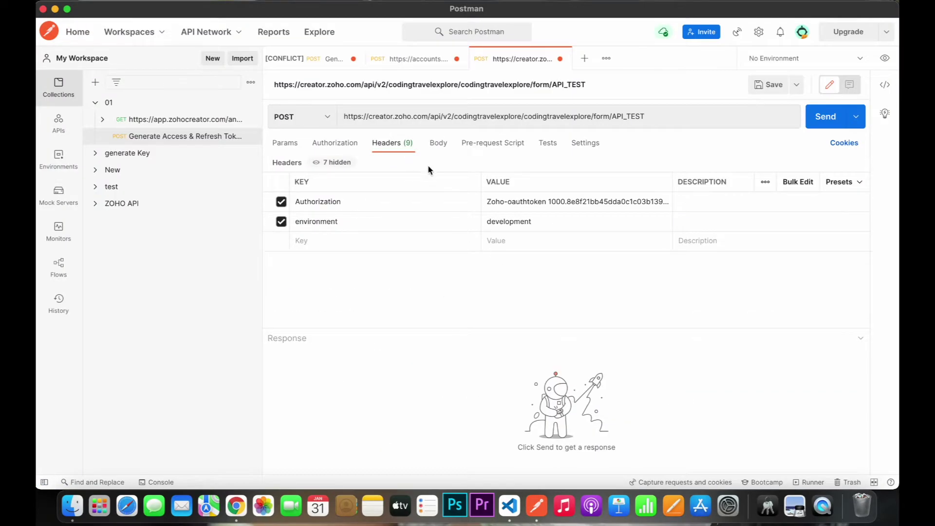
- Set the request body type to raw with JSON format
left_click(439, 149)
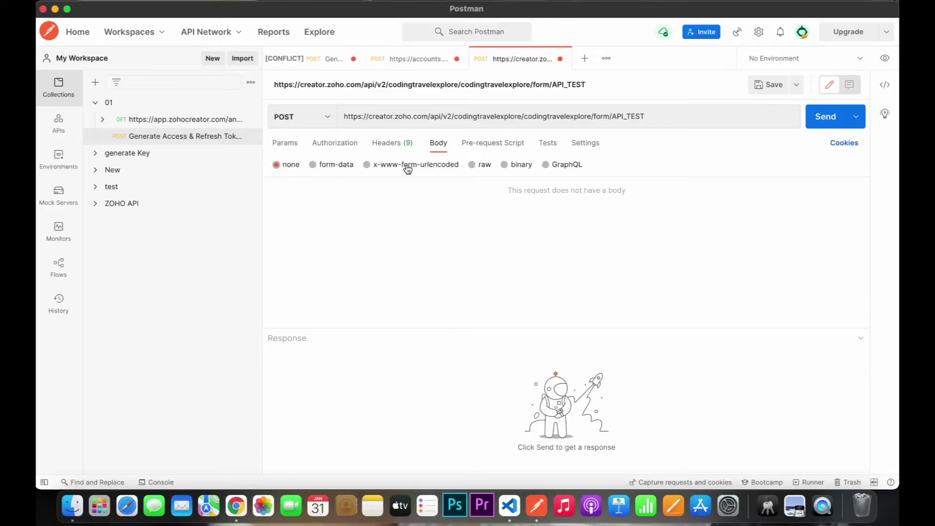
left_click(472, 165)
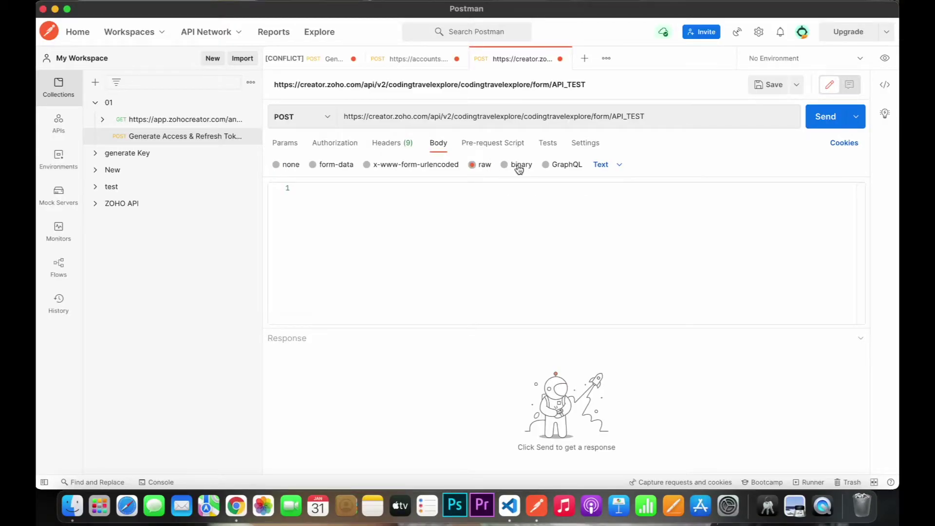
left_click(610, 167)
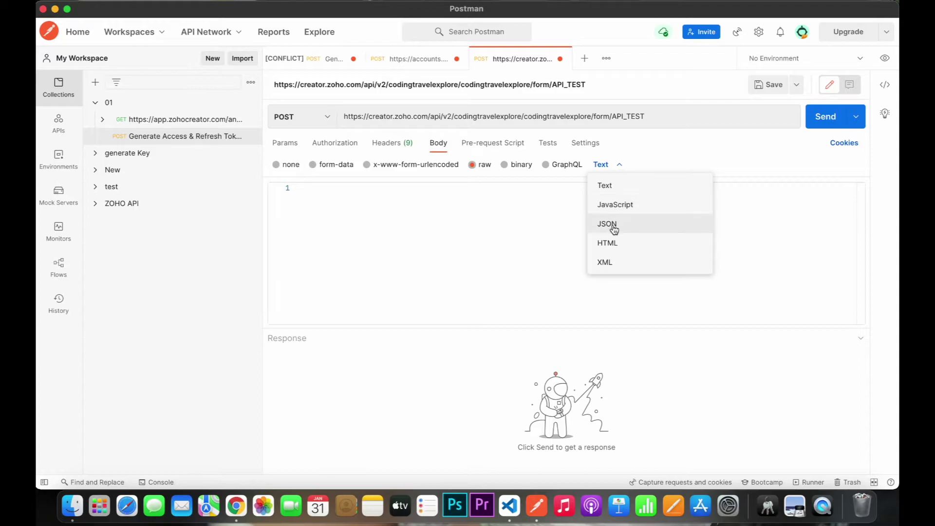
left_click(615, 224)
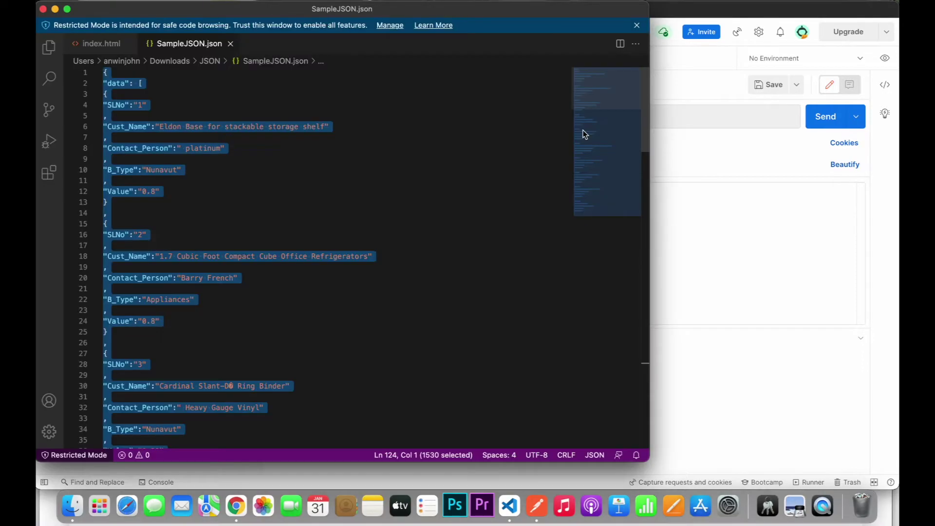
- Paste the entire SampleJSON.json contents from VS Code into the body, removing the trailing empty line
key("super+Tab")
left_click(446, 201)
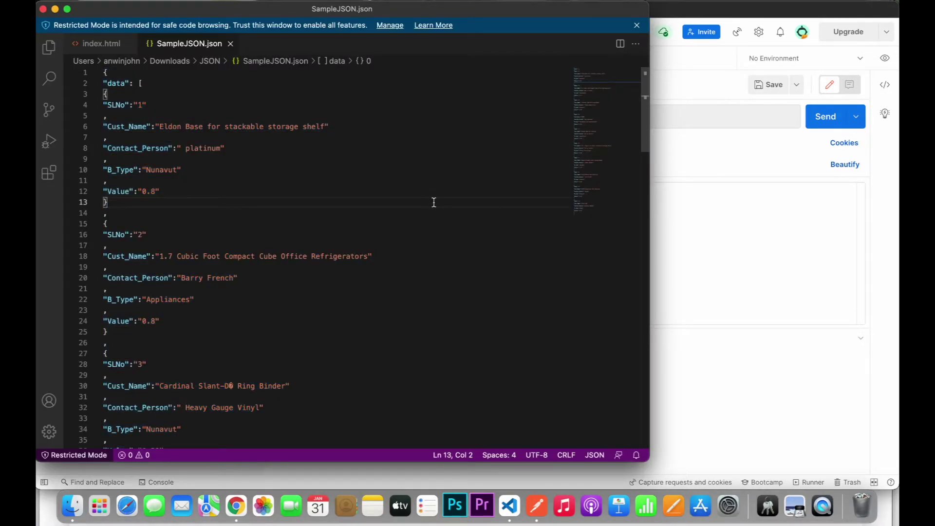
key("super+a")
key("super+Tab")
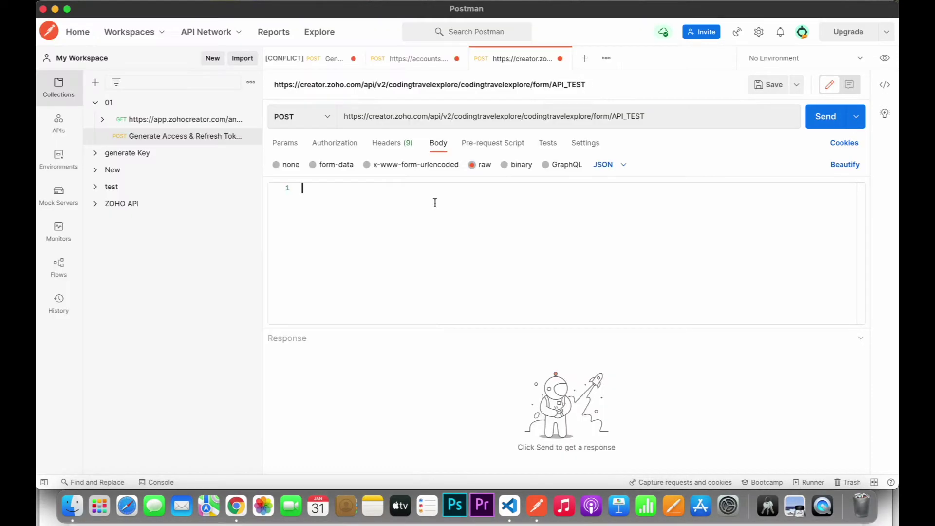
key("super+v")
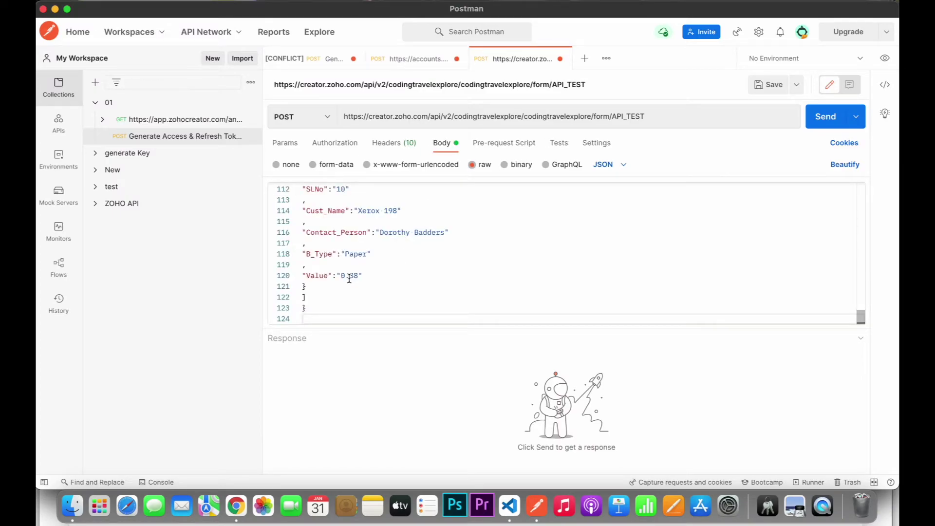
key("BackSpace")
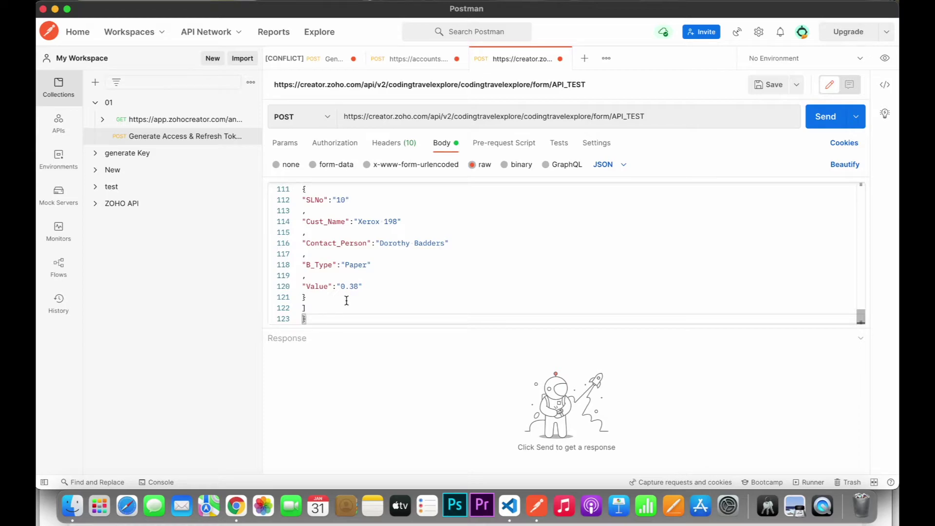
scroll(379, 268, "up", 20)
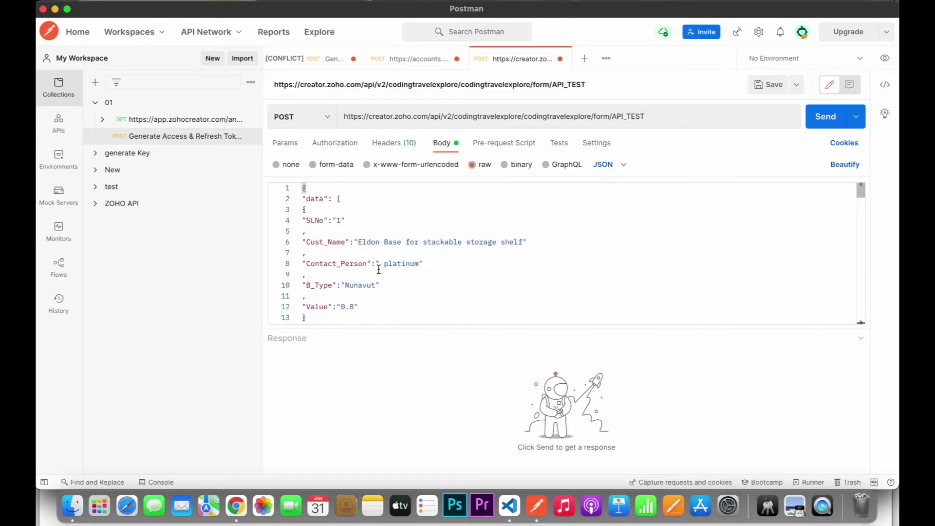
- In Zoho Creator, open the API_TEST report, then a blank API_TEST entry form
left_click(236, 507)
left_click(150, 20)
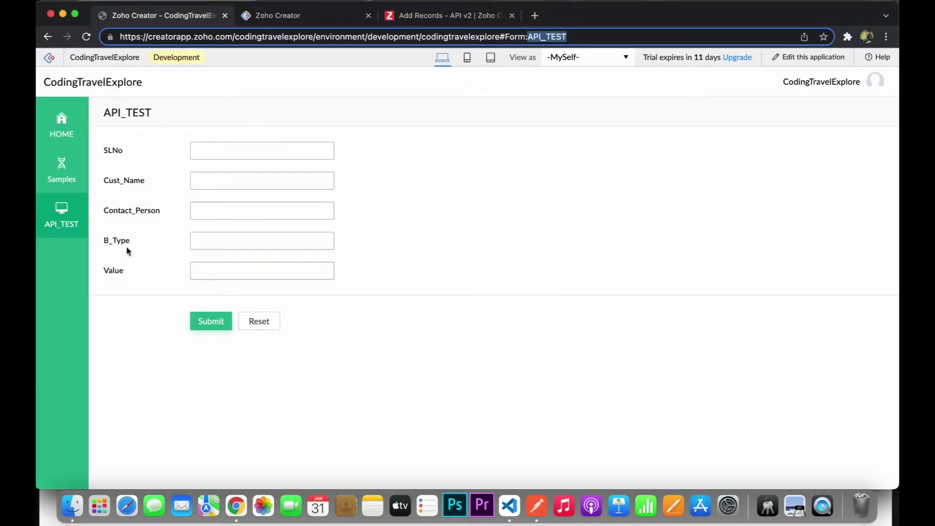
mouse_move(73, 228)
left_click(114, 239)
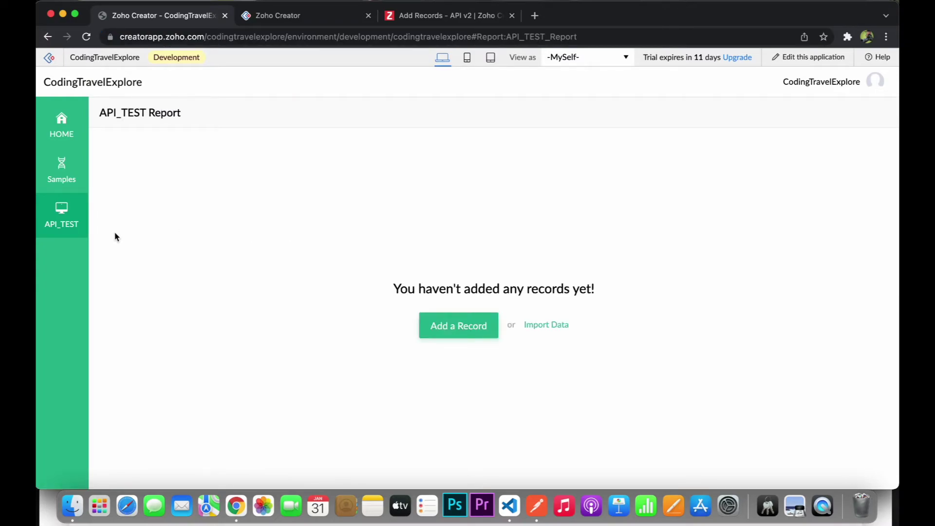
left_click(118, 214)
- Check the SLNo, Cust_Name, Contact_Person and B_Type field names, then return to Postman's request
left_click_drag(104, 150, 125, 152)
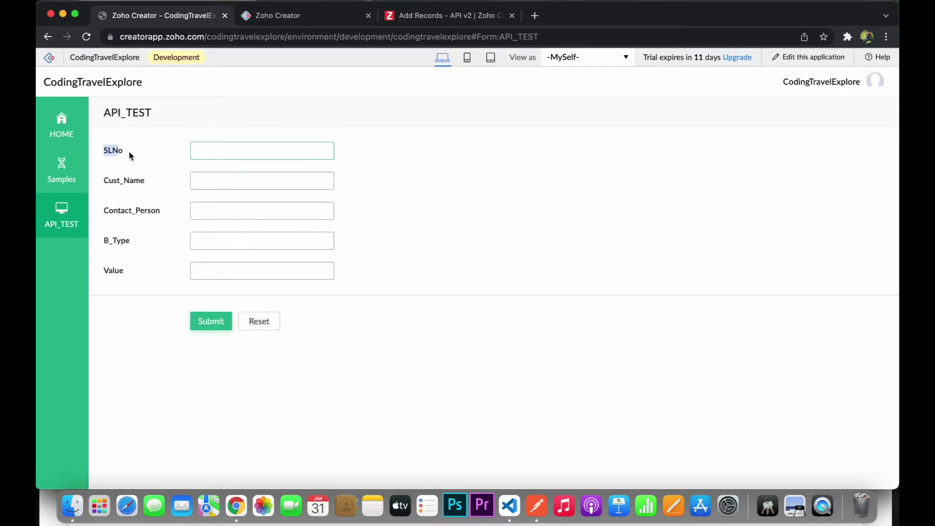
double_click(140, 181)
double_click(136, 211)
double_click(128, 242)
left_click(110, 271)
left_click(537, 506)
scroll(391, 245, "down", 2)
scroll(392, 245, "up", 2)
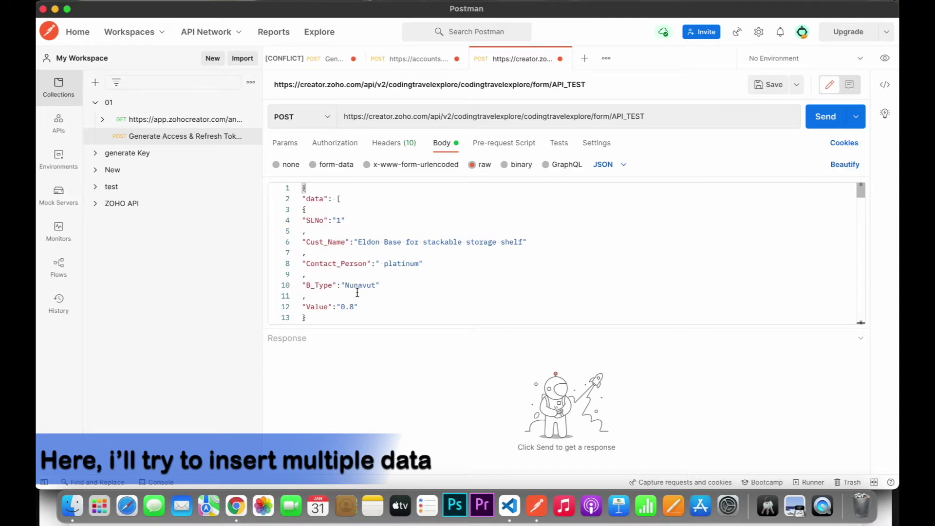
- Check the request headers and send the 10-record POST from the JSON body
left_click(391, 146)
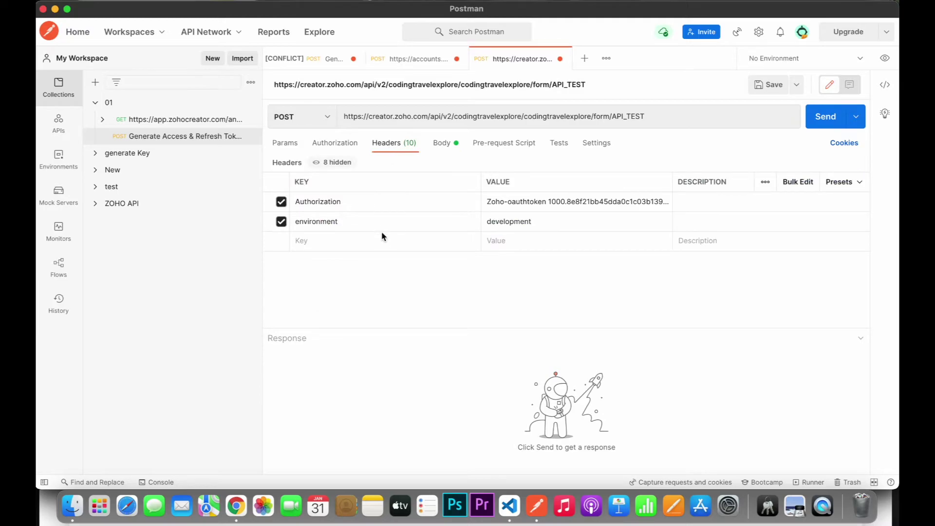
left_click(441, 143)
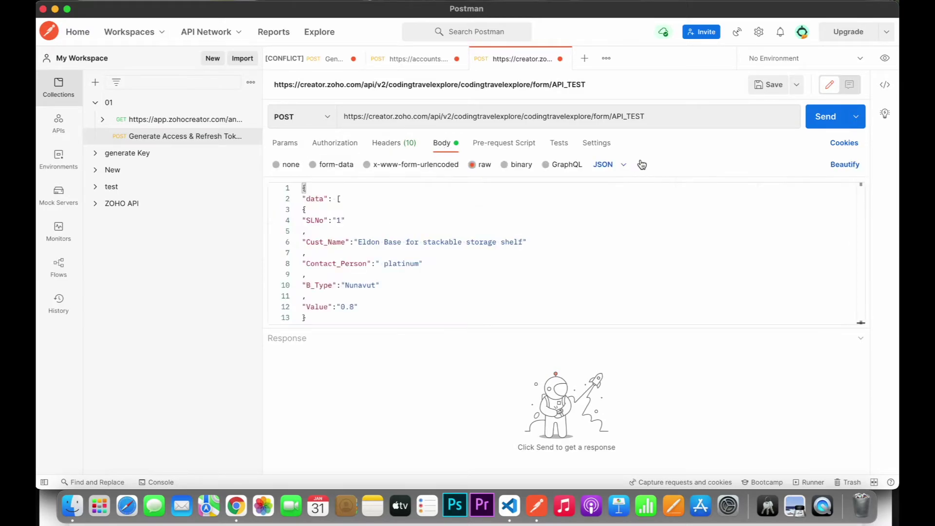
left_click(812, 121)
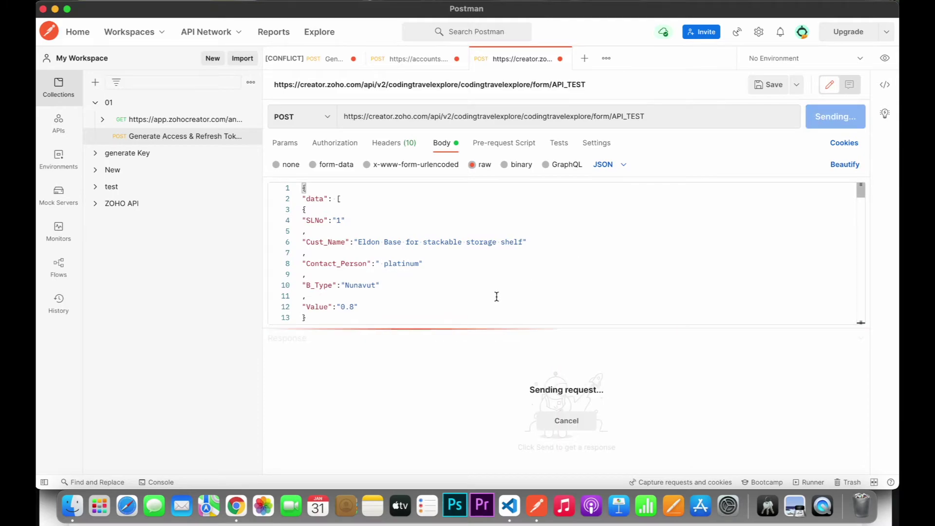
- Scroll through the 200 OK response and select the first returned record ID
scroll(487, 385, "down", 5)
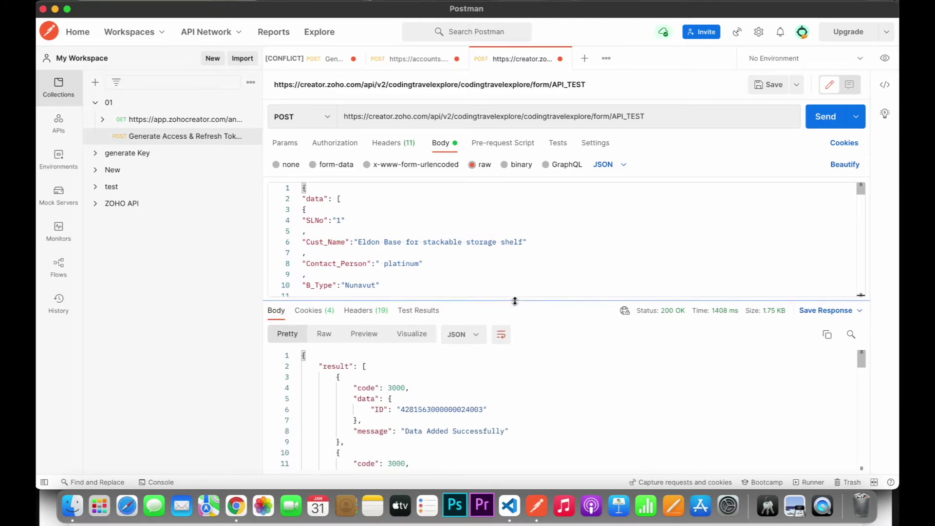
scroll(467, 366, "down", 15)
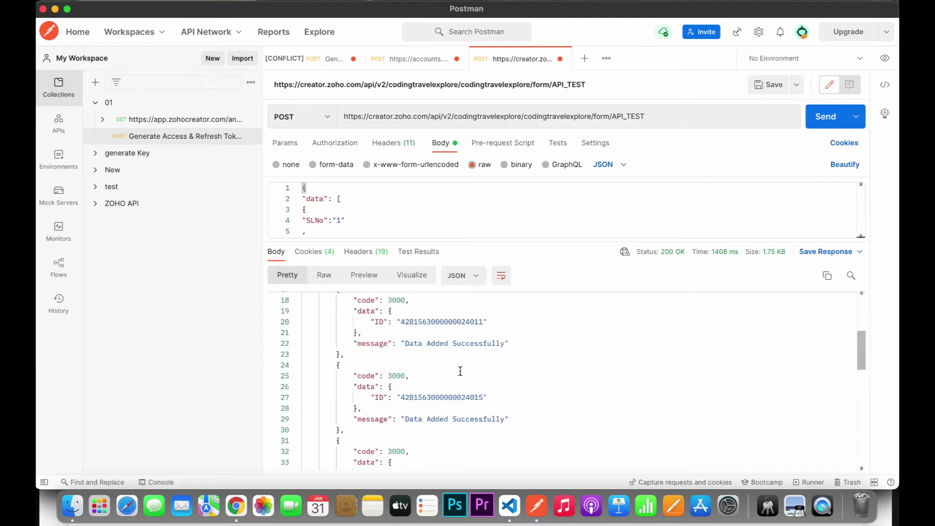
scroll(461, 371, "down", 5)
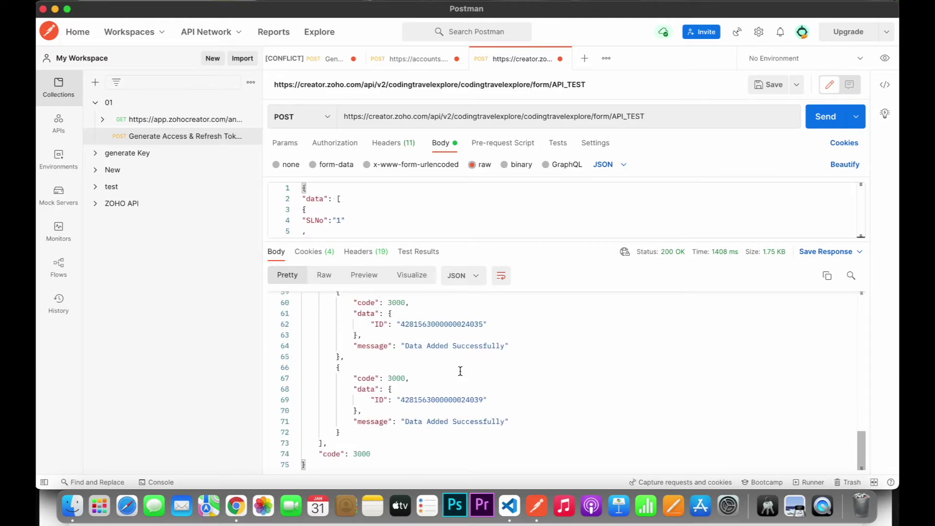
scroll(460, 372, "up", 20)
double_click(453, 351)
key("super+c")
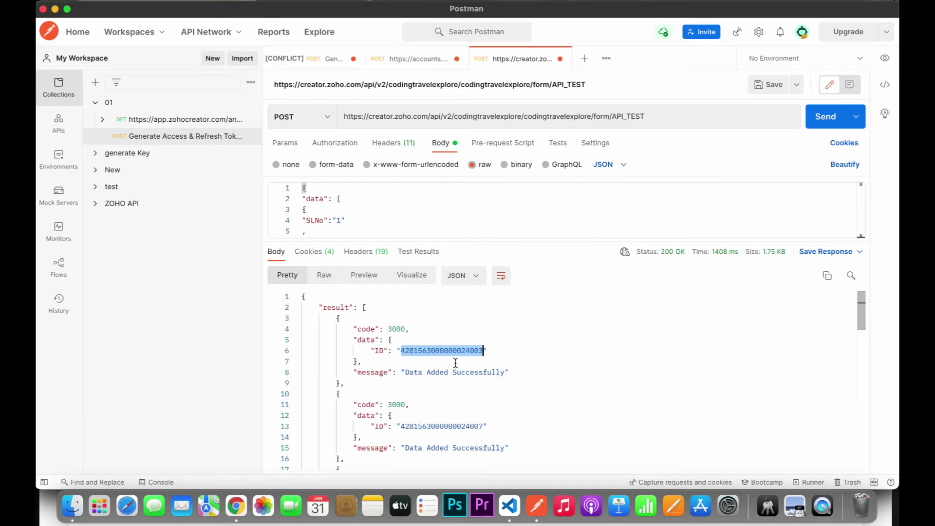
- Search the Zoho Creator API_TEST report for the first returned record ID
key("super+Tab")
mouse_move(62, 215)
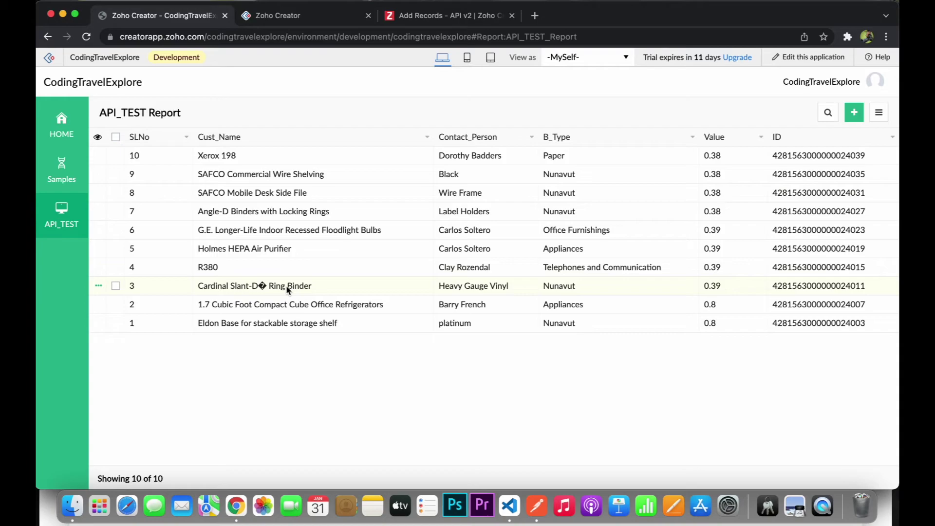
key("super+f")
key("super+v")
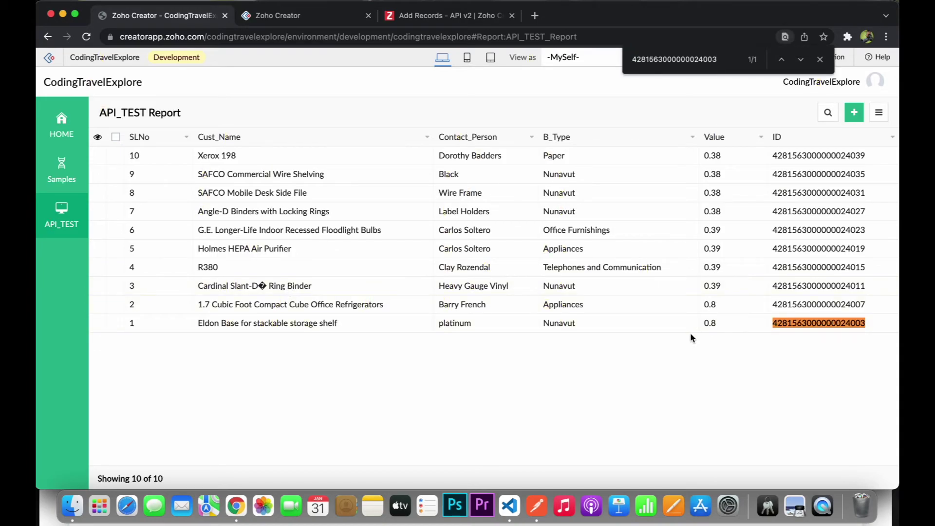
- Copy the second returned ID from Postman and search the report for it
key("super+Tab")
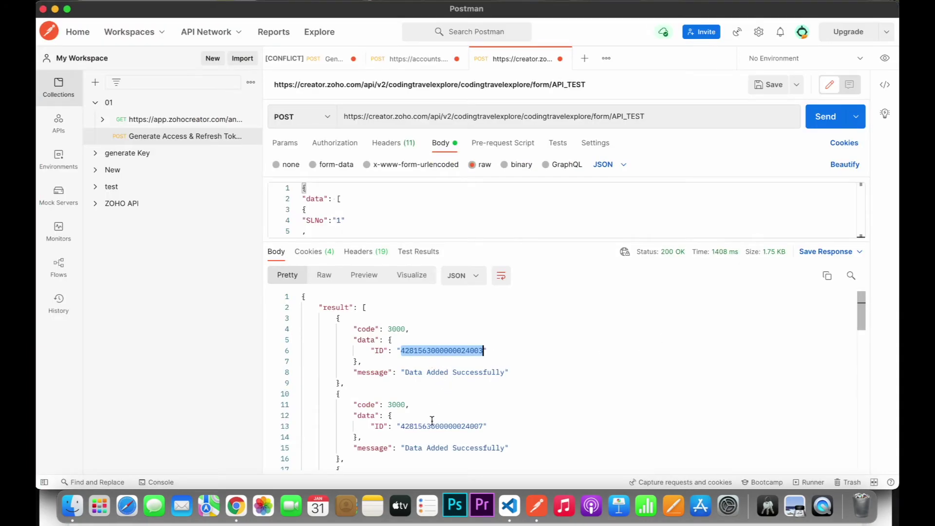
double_click(423, 427)
key("super+c")
key("super+Tab")
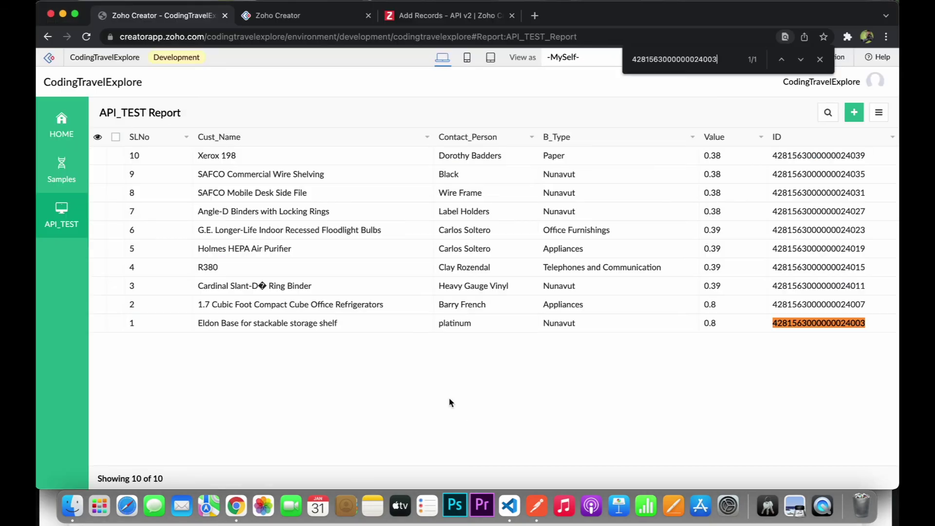
key("super+a")
key("super+v")
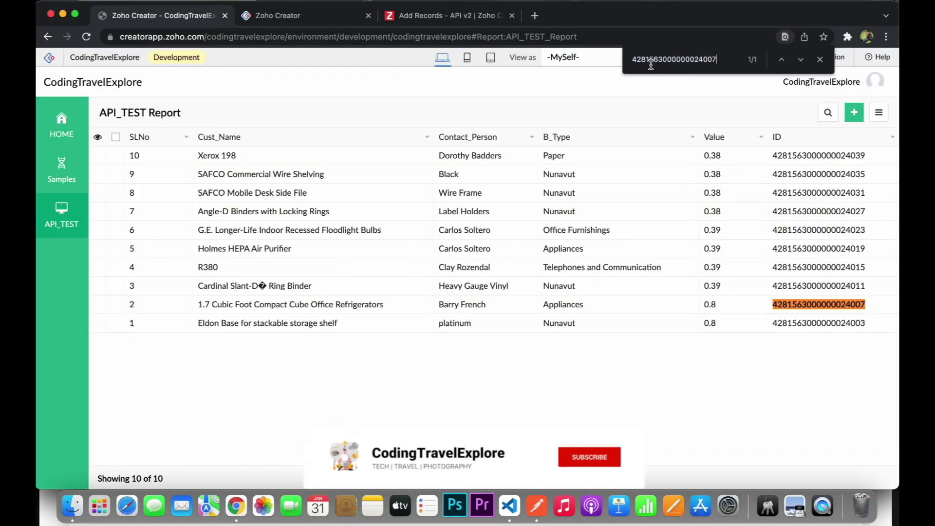
- Copy the third returned ID, find it in the report, and return to Postman
key("super+Tab")
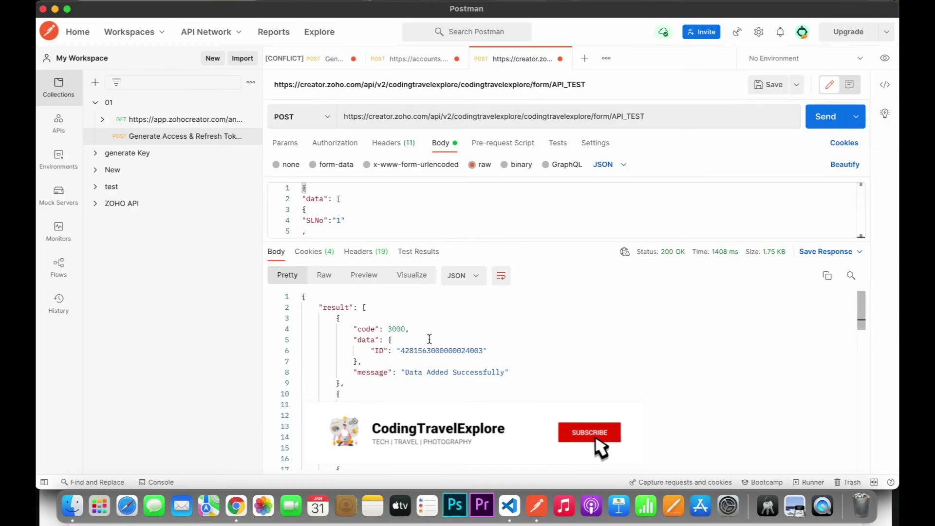
scroll(427, 381, "down", 4)
left_click(428, 381)
double_click(427, 382)
key("super+c")
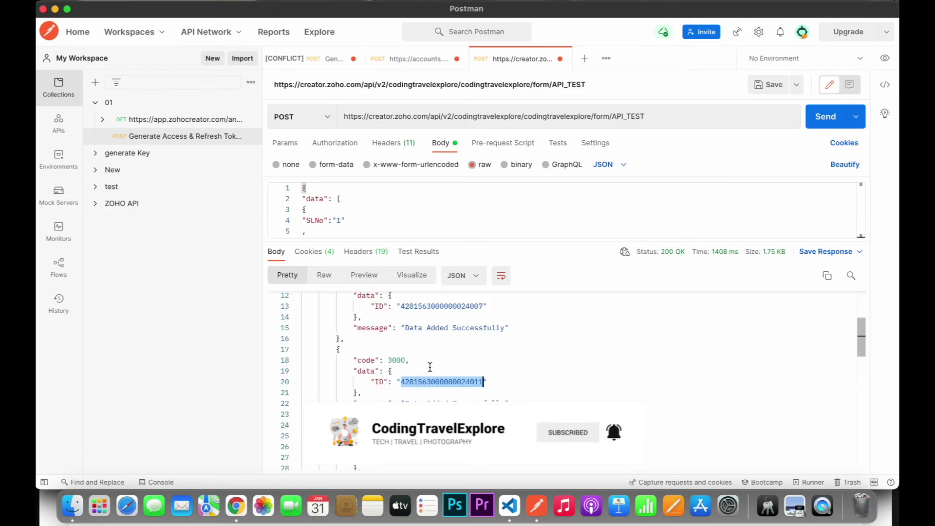
key("super+Tab")
key("super+a")
key("super+v")
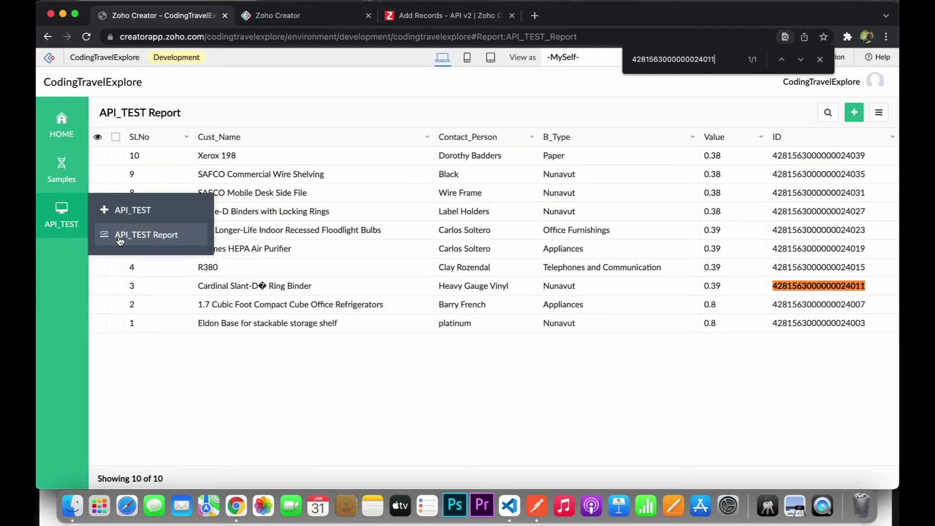
key("super+Tab")
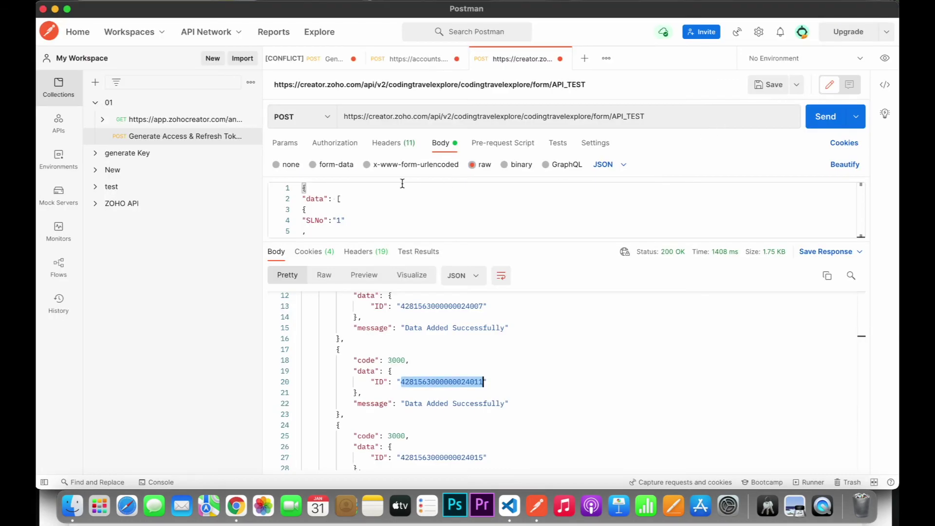
left_click_drag(627, 117, 642, 116)
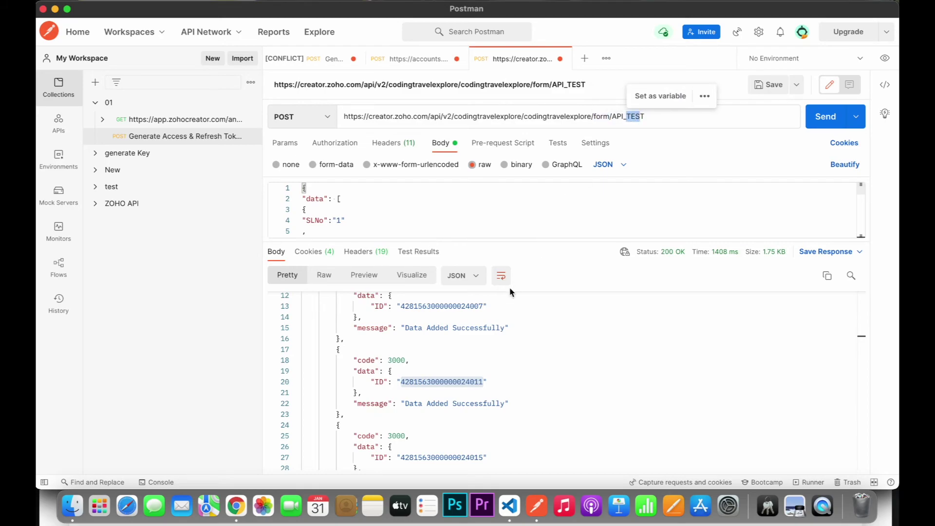
scroll(476, 328, "down", 10)
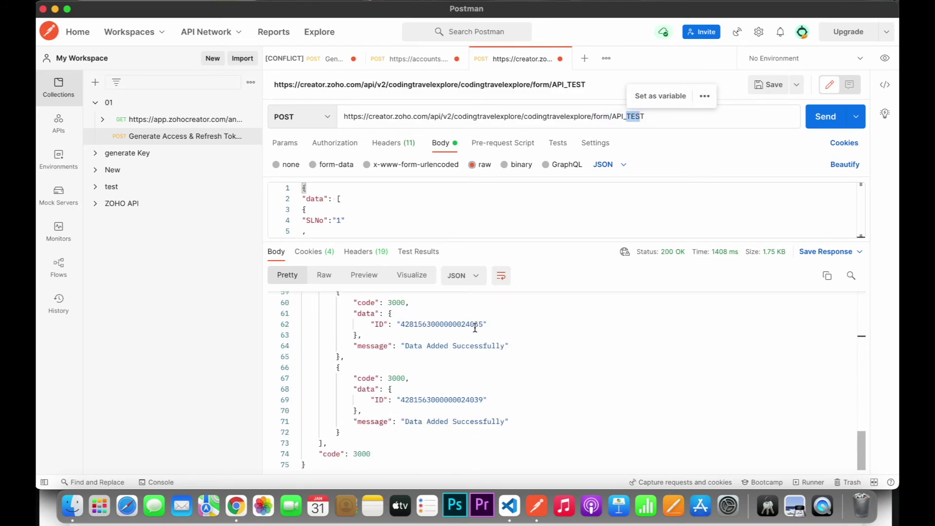
scroll(476, 327, "up", 10)
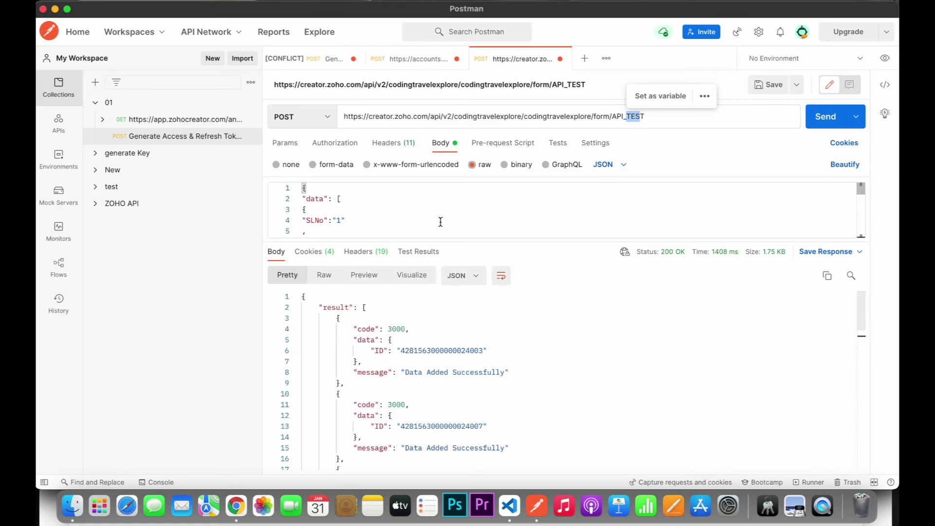
left_click_drag(441, 241, 453, 461)
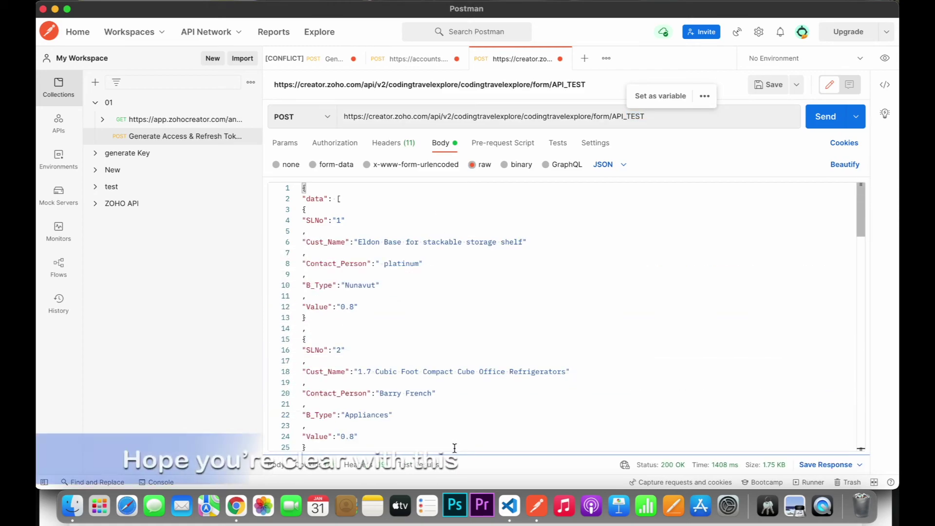
scroll(448, 328, "down", 3)
scroll(451, 327, "up", 3)
scroll(451, 327, "down", 20)
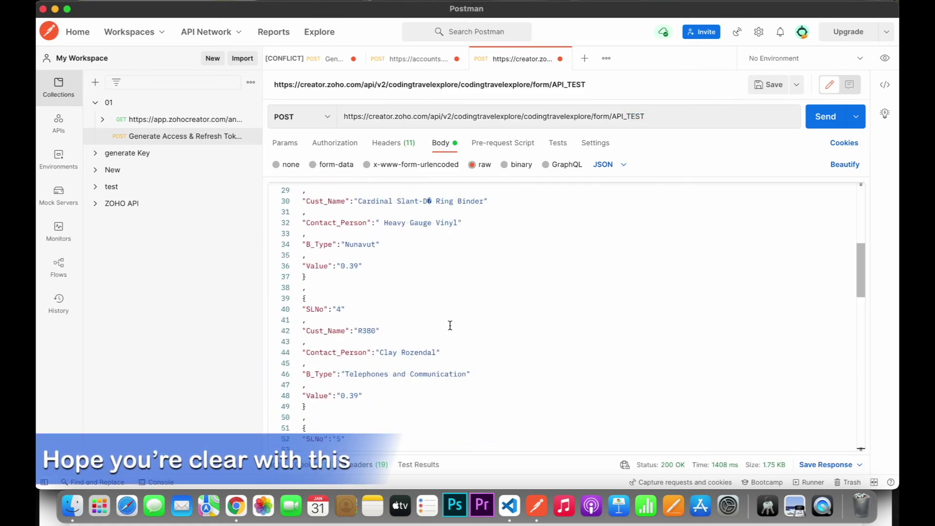